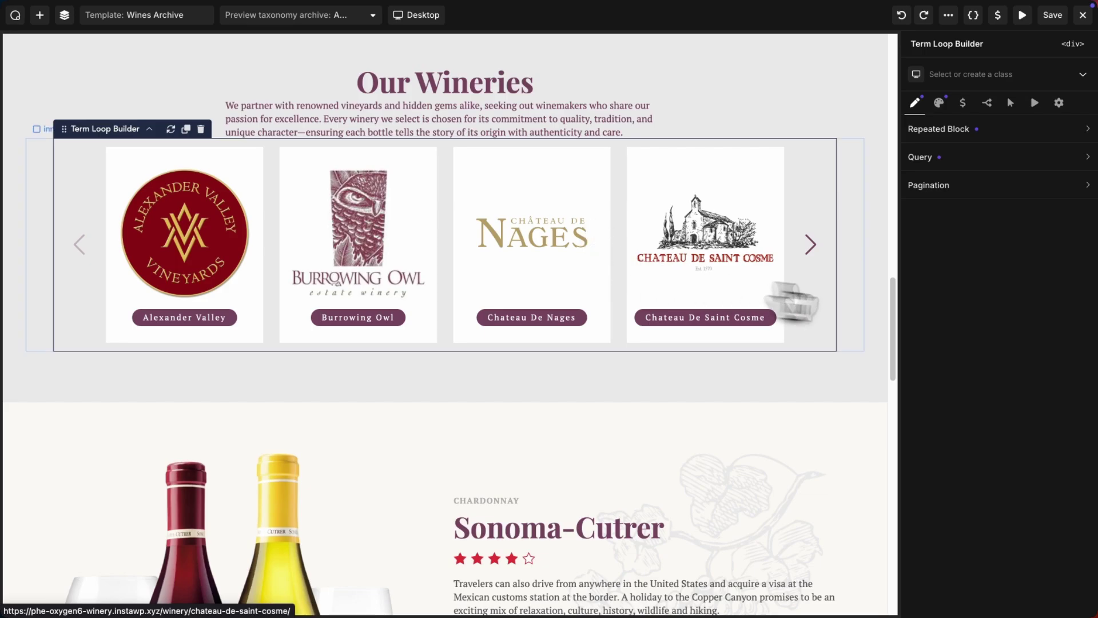
# Step: Point the loop's query at the Wineries taxonomy, trying and then clearing a term limit
pyautogui.click(976, 161)
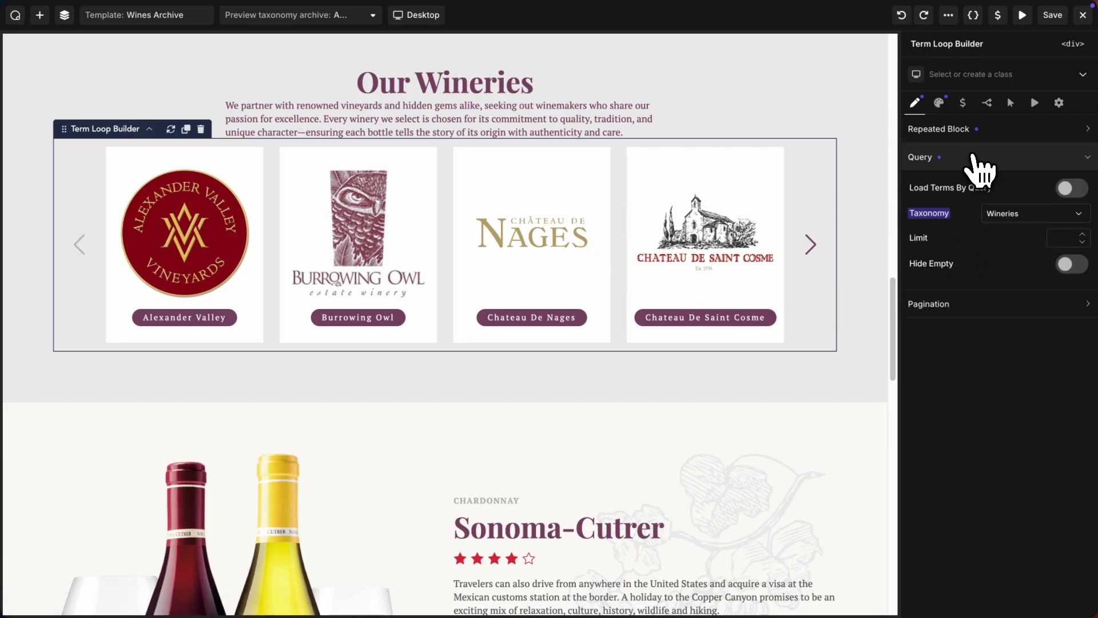
pyautogui.click(1012, 228)
pyautogui.scroll(-2, 1007, 257)
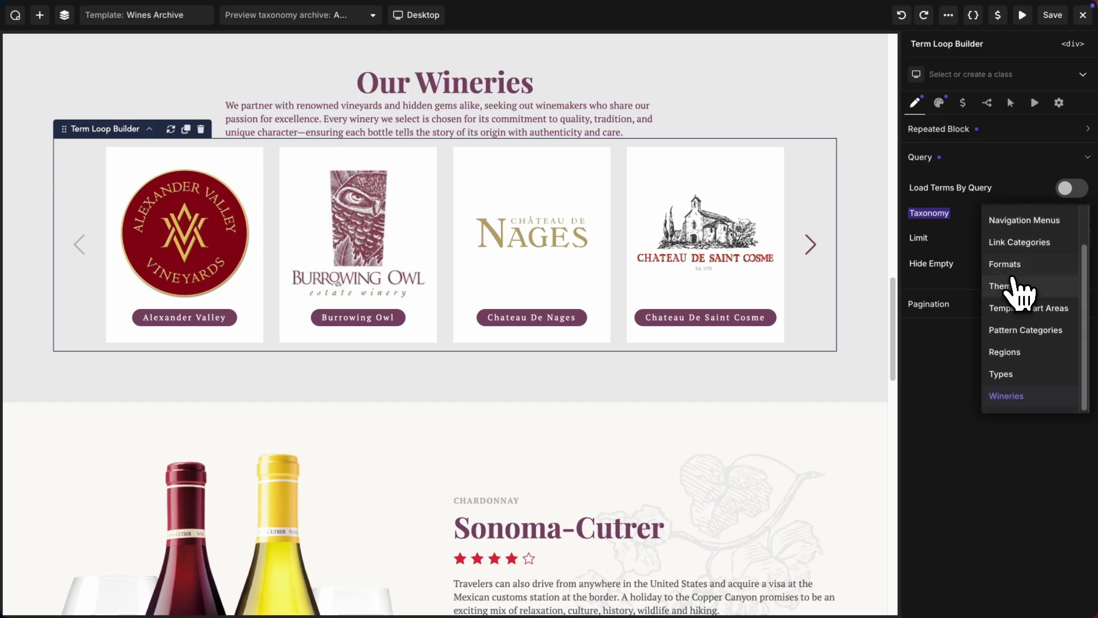
pyautogui.click(1033, 397)
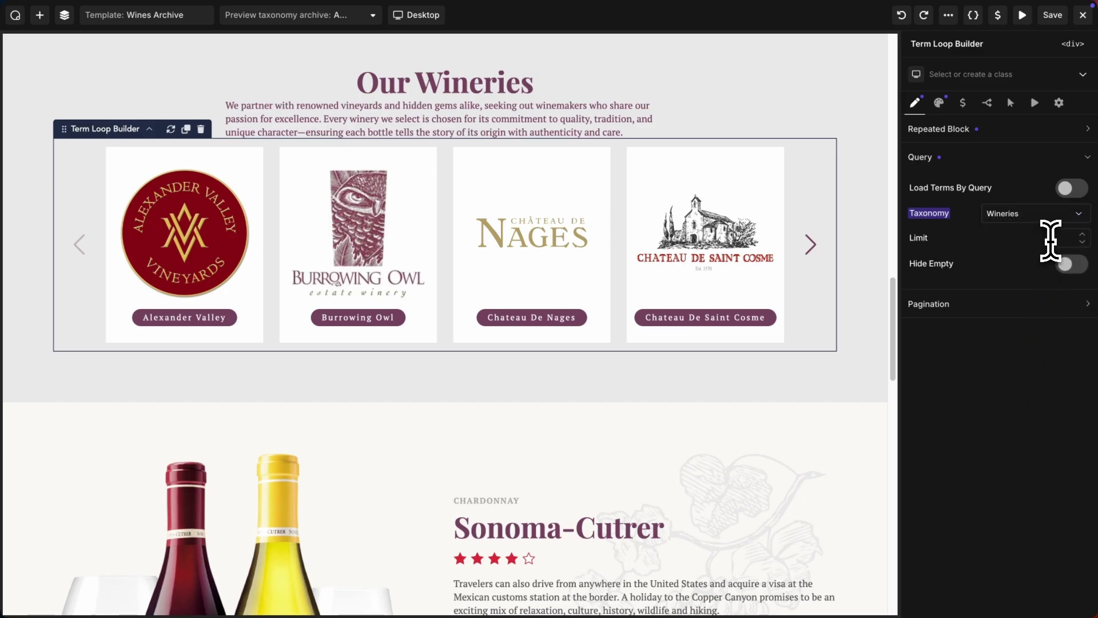
pyautogui.click(1051, 243)
pyautogui.write('3')
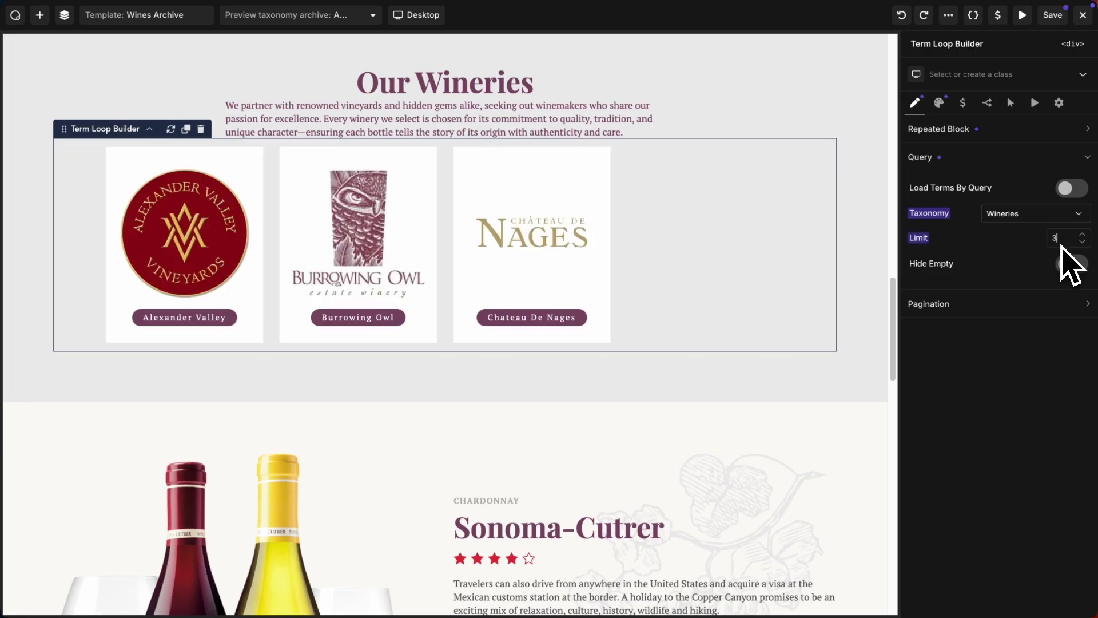
pyautogui.press('BackSpace')
# Step: Review the repeated block settings and enable Load Terms By Query
pyautogui.click(1014, 137)
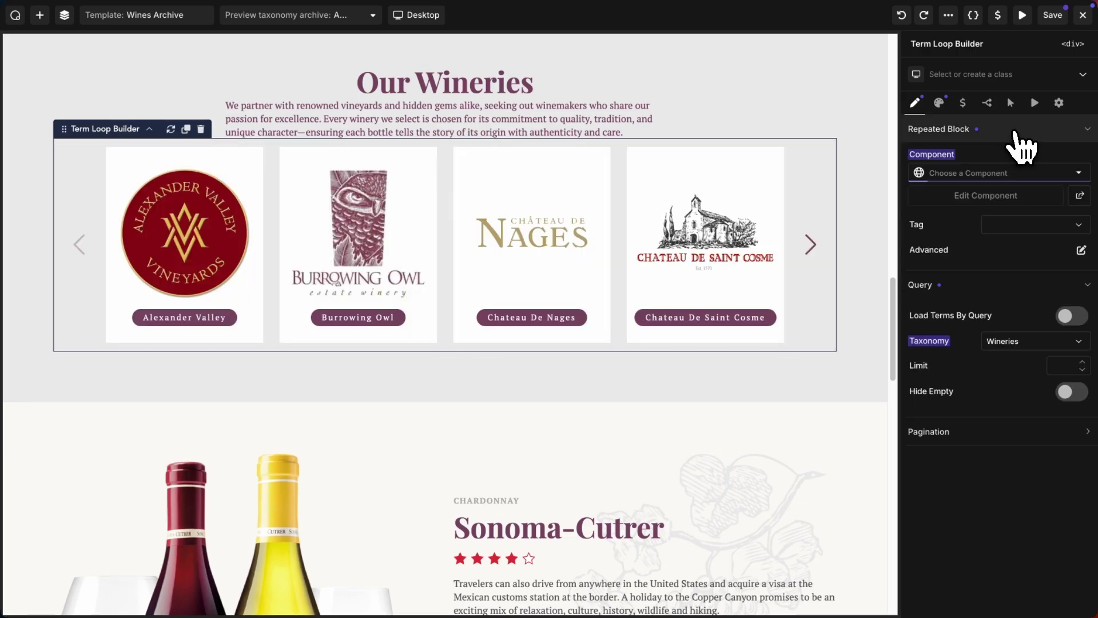
pyautogui.click(997, 133)
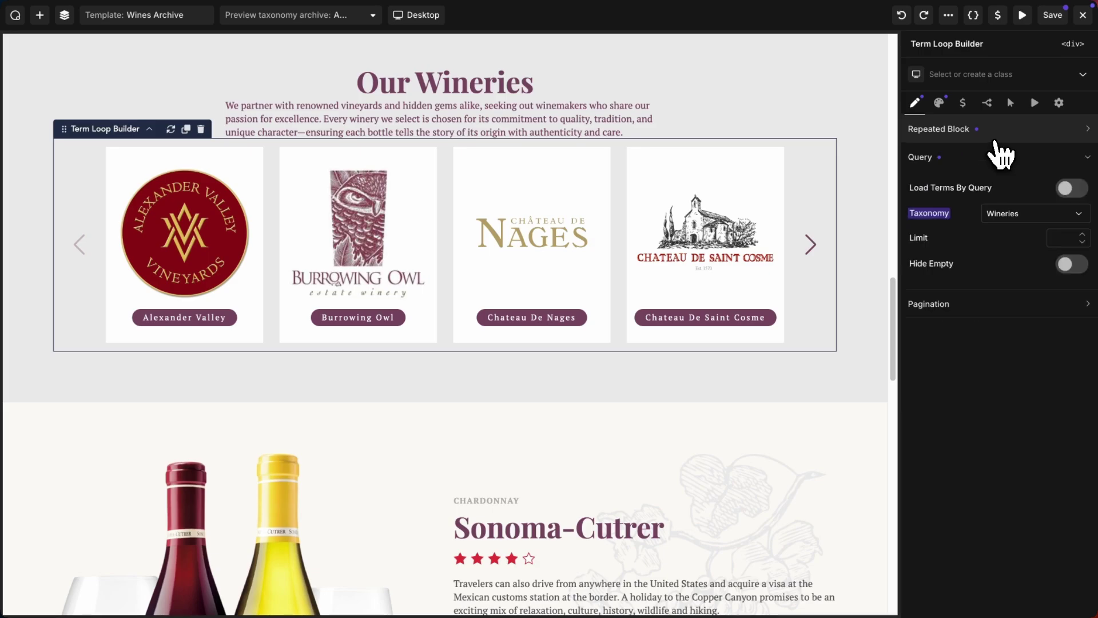
pyautogui.click(1072, 188)
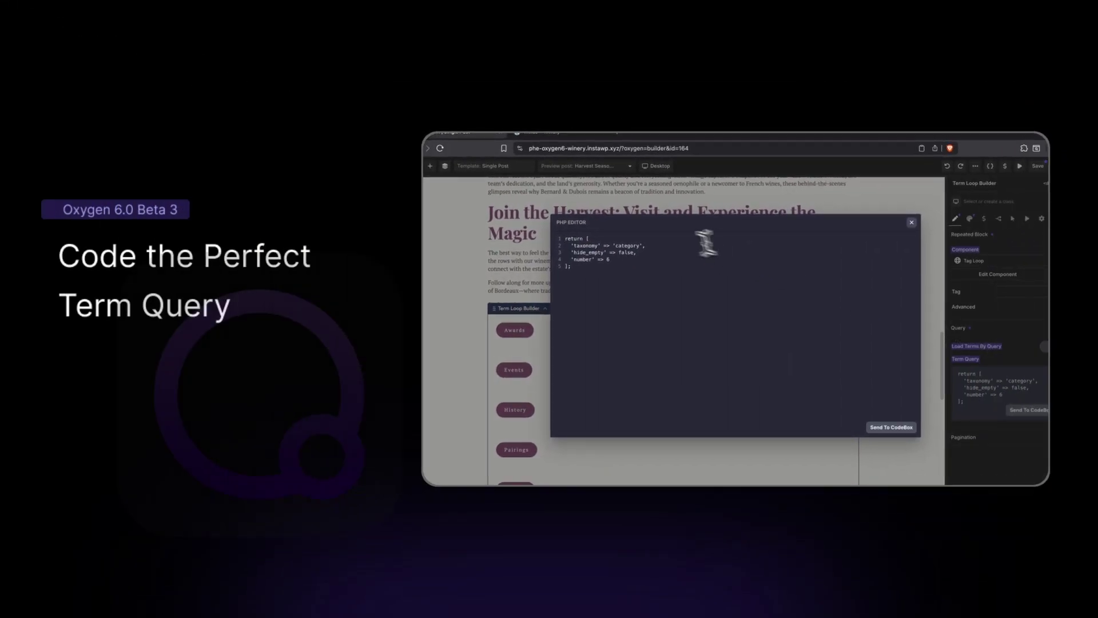
pyautogui.write('post_')
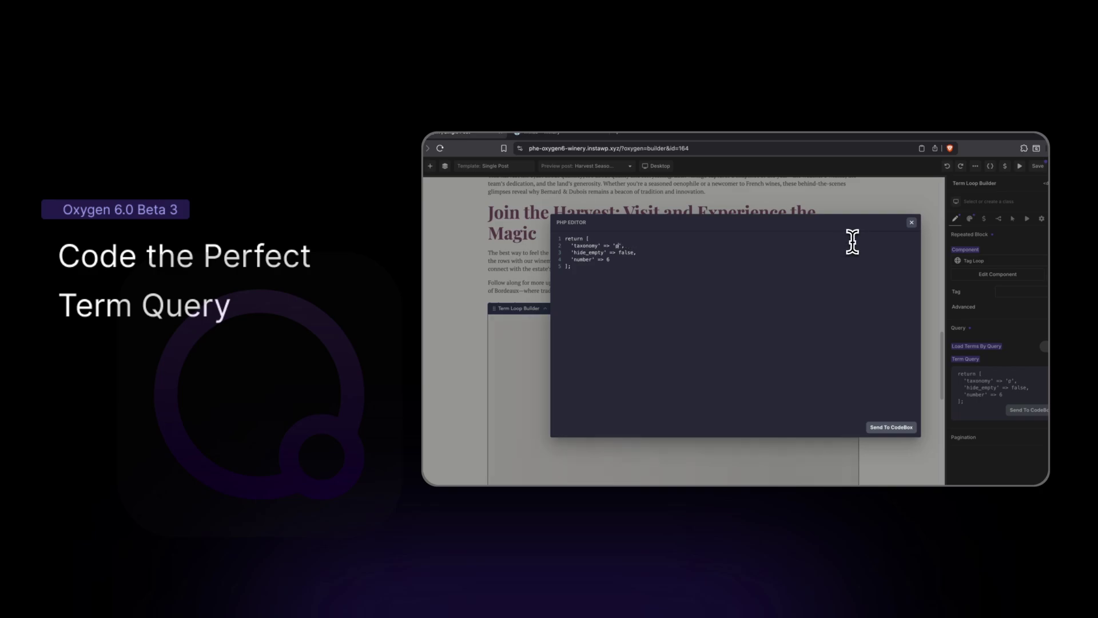
pyautogui.write('id')
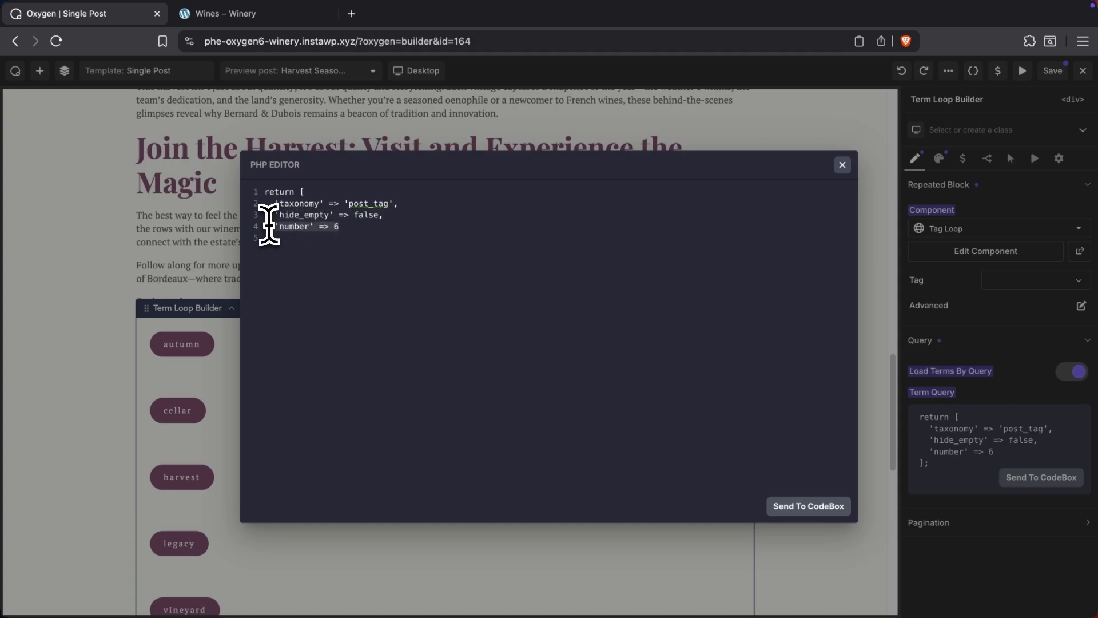
# Step: Select the whole term query code to rewrite it for post_tag terms of the current post
pyautogui.hotkey('ctrl', 'a')
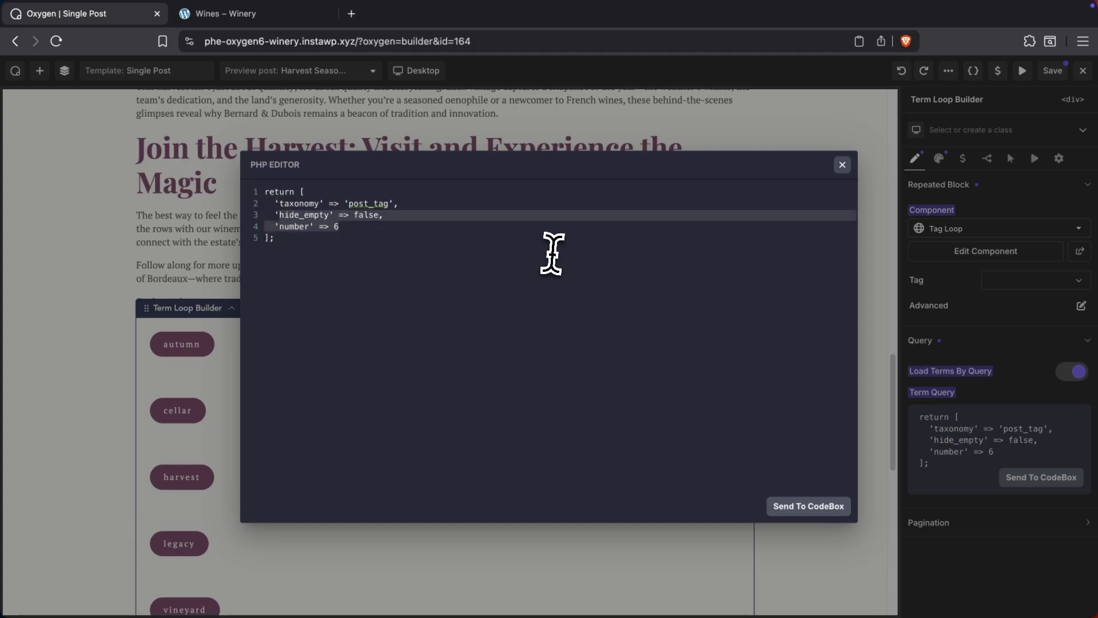
pyautogui.write('object')
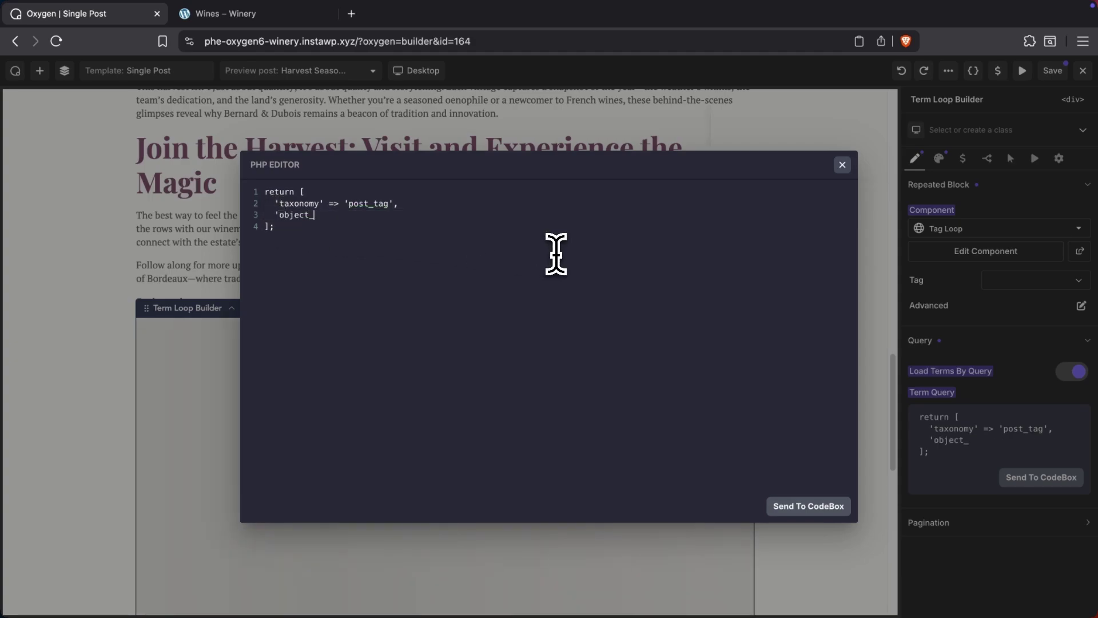
pyautogui.write("_ids'")
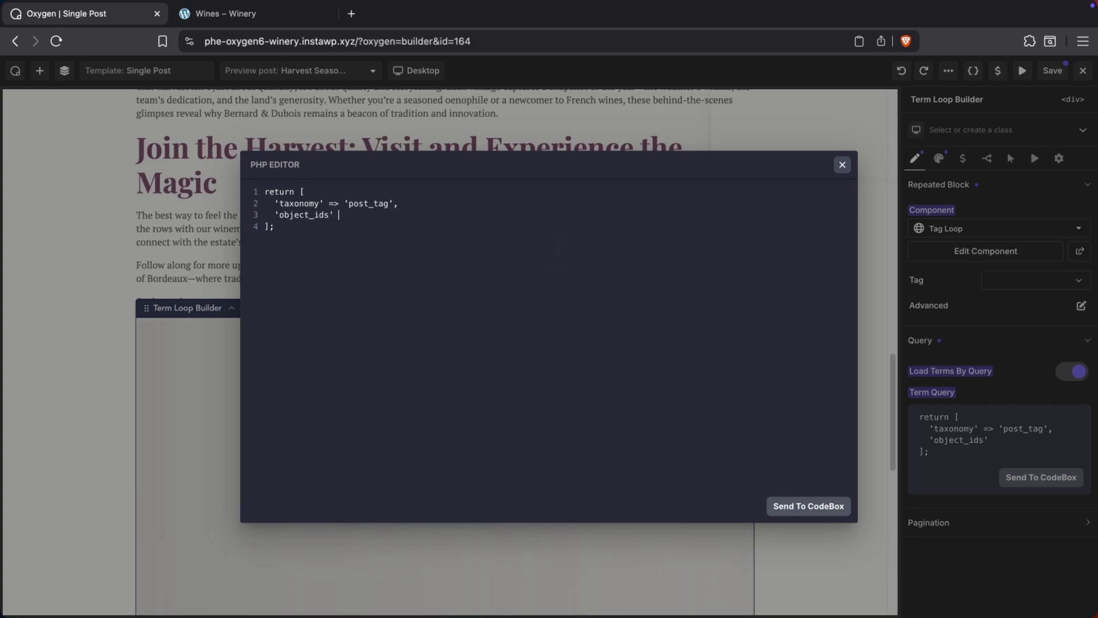
pyautogui.write(' => ge')
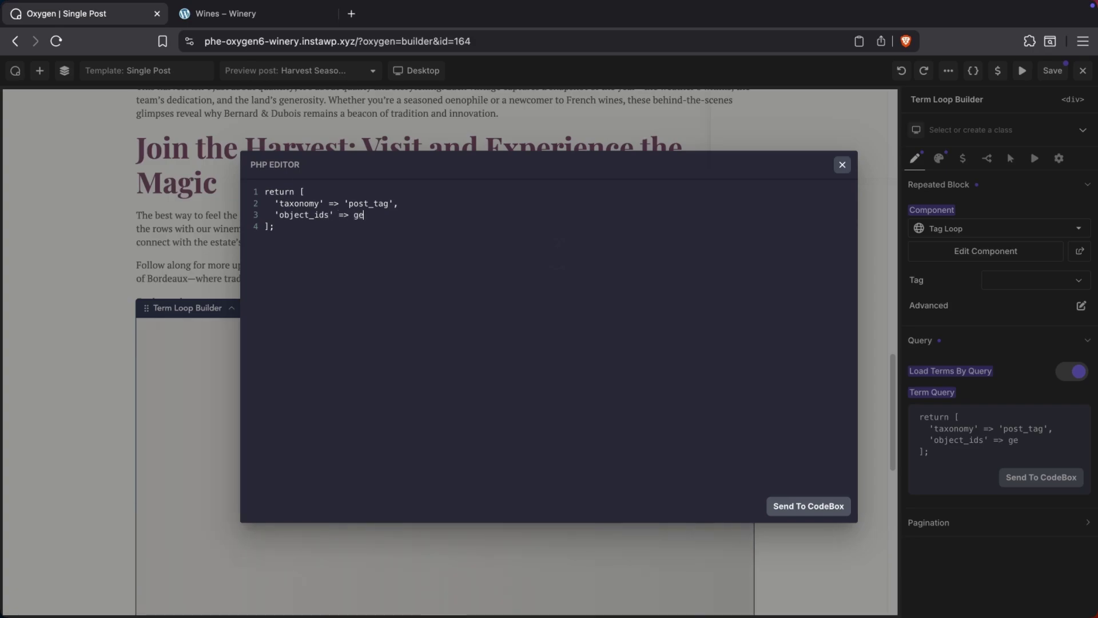
pyautogui.write('t_queried_objec')
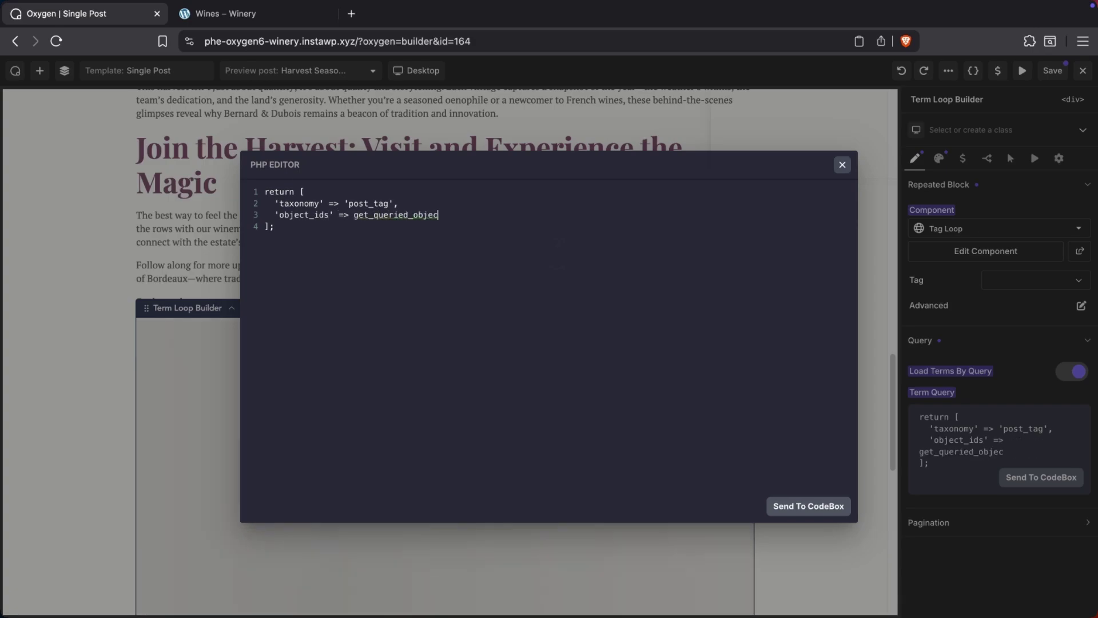
pyautogui.write('t_id(),')
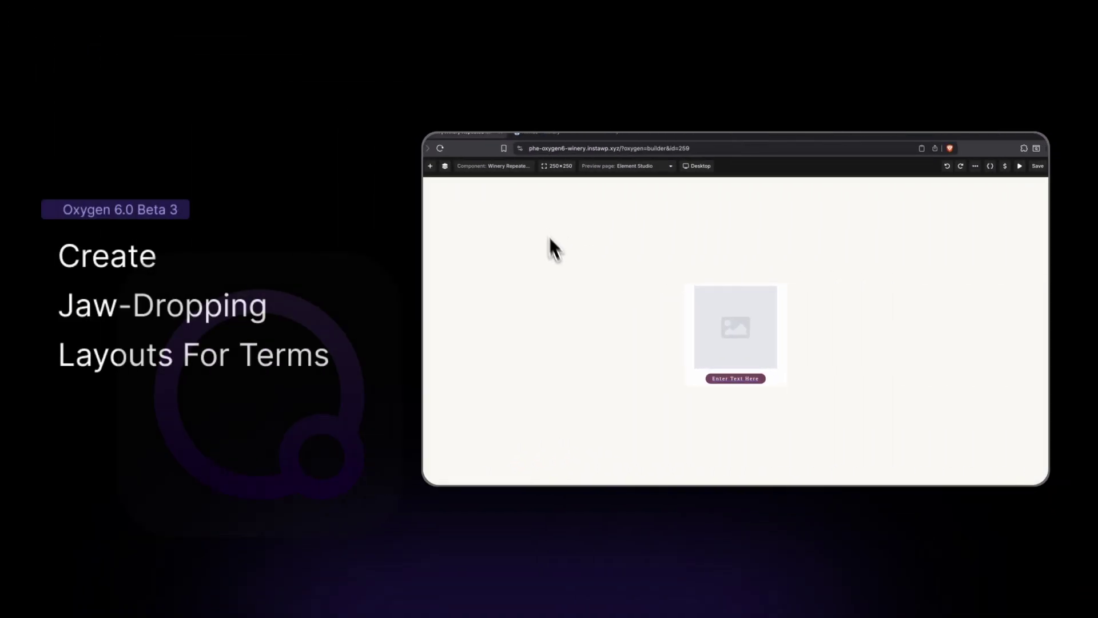
# Step: Bind the card's label to Term Name and its image to the Winery Logo field
pyautogui.click(702, 378)
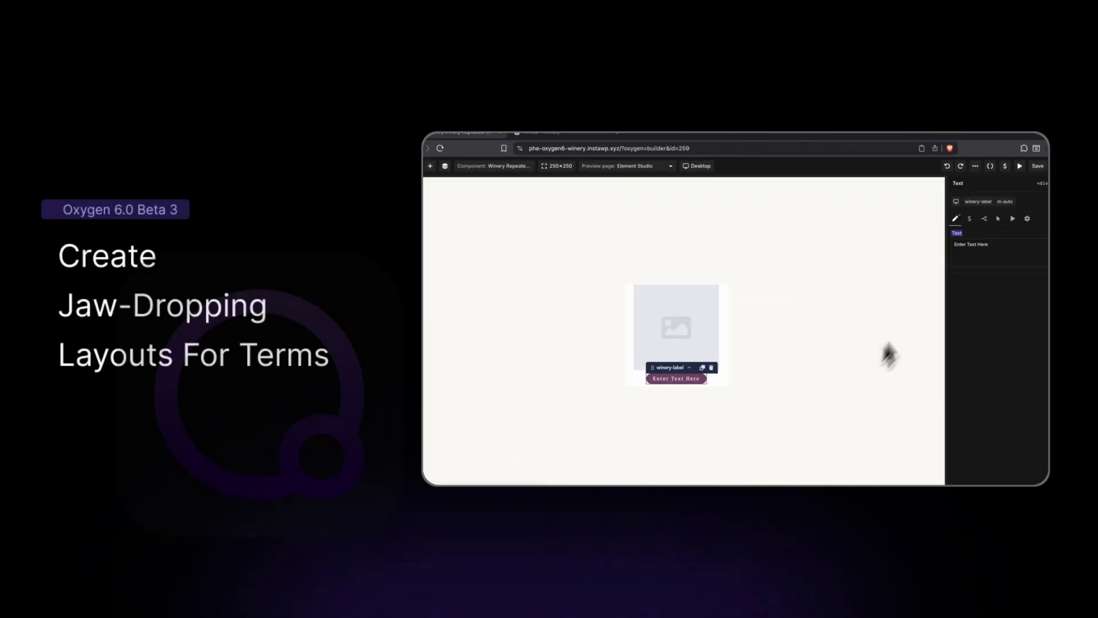
pyautogui.click(968, 236)
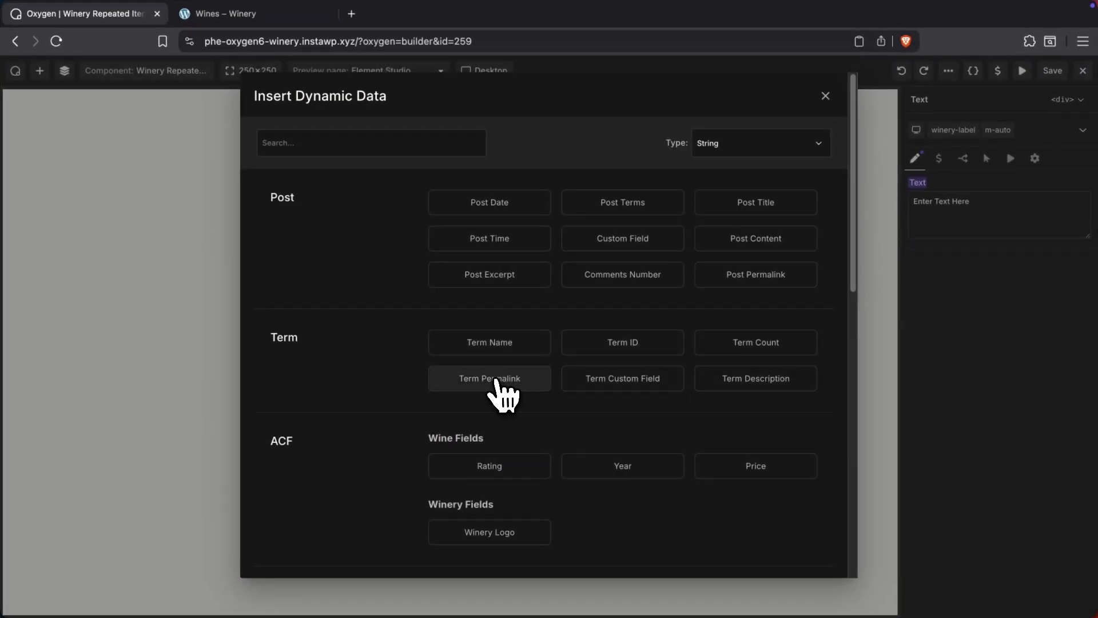
pyautogui.click(511, 342)
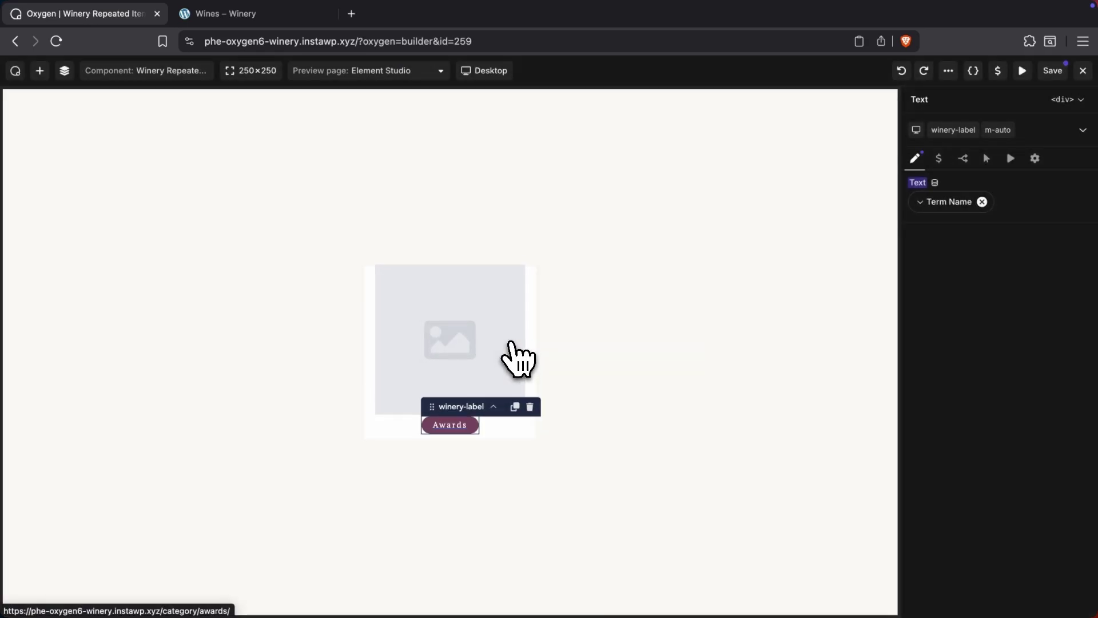
pyautogui.click(504, 332)
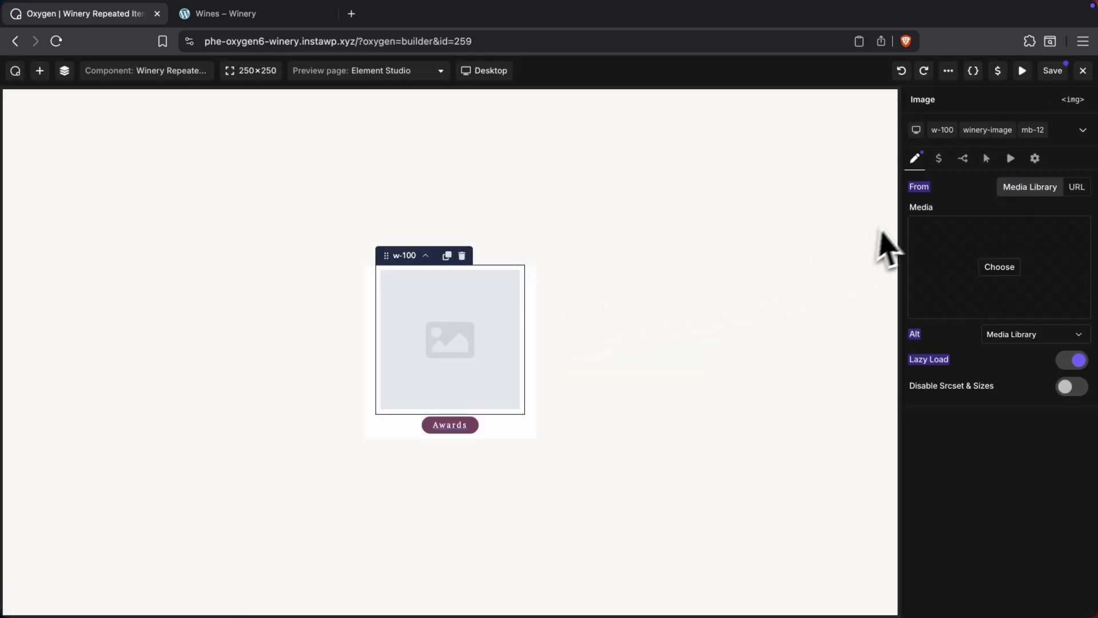
pyautogui.moveTo(921, 207)
pyautogui.click(941, 206)
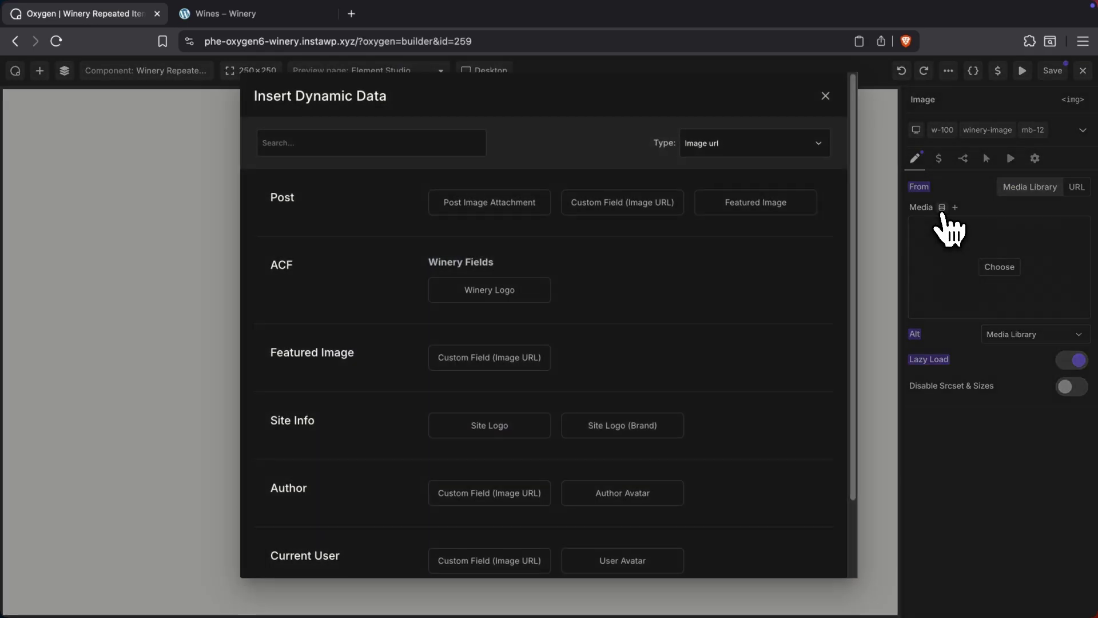
pyautogui.click(539, 294)
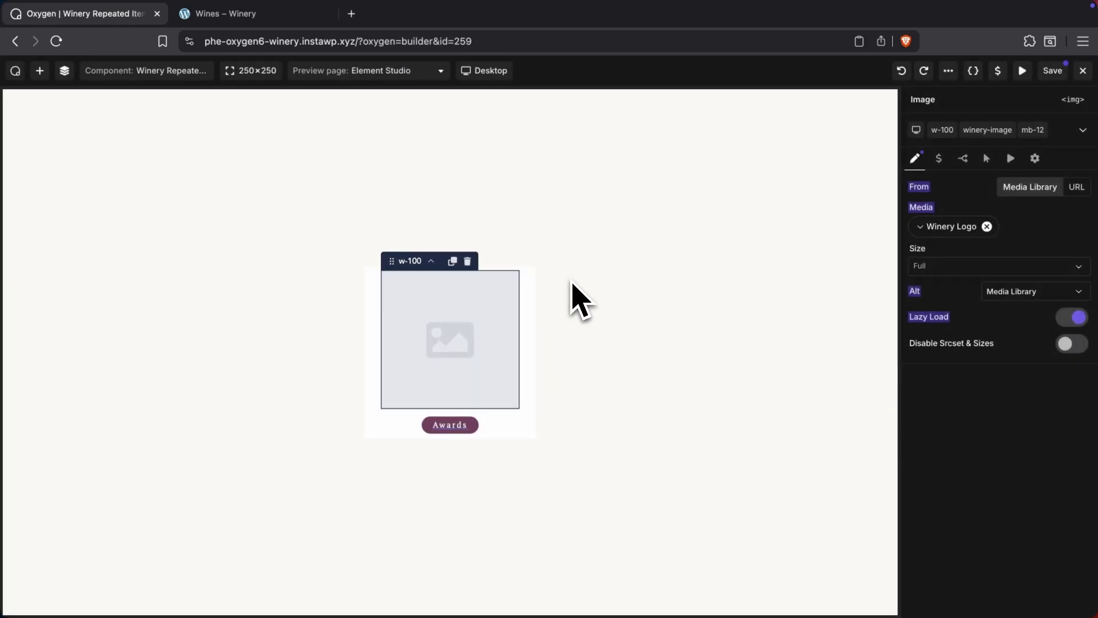
# Step: Preview the winery card with the Chateau De Nages term
pyautogui.click(389, 76)
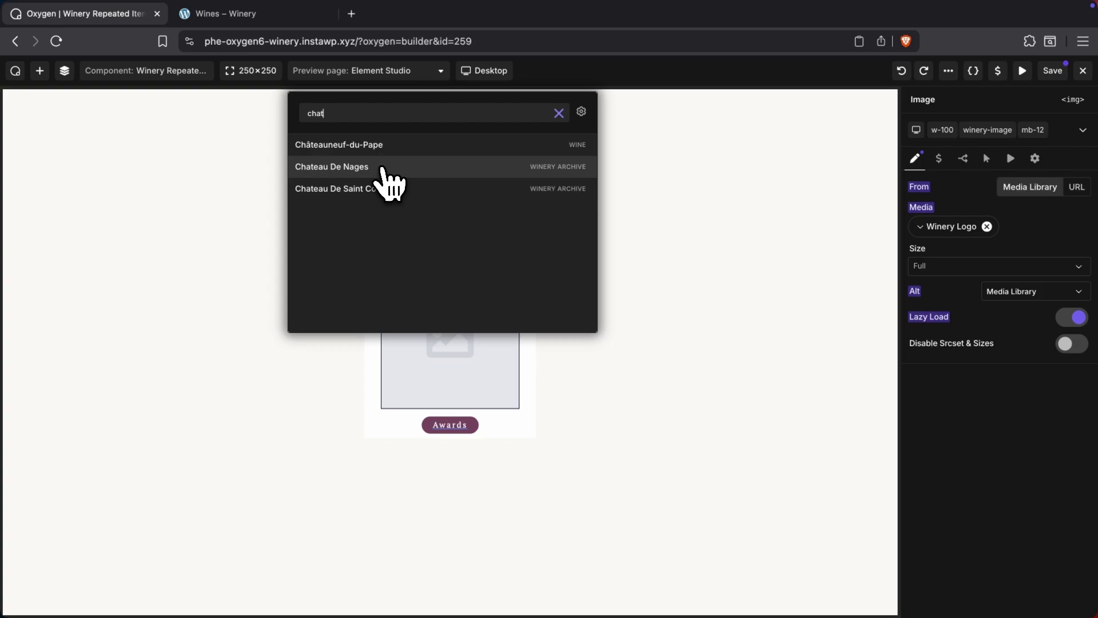
pyautogui.click(386, 177)
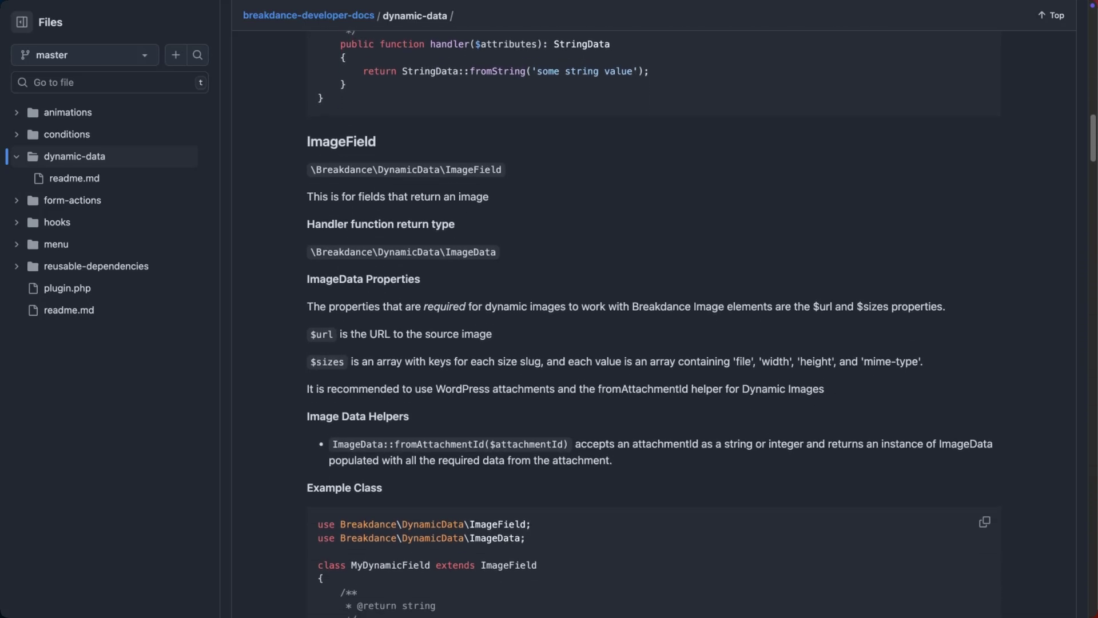
# Step: Paste the Breakdance dynamic-data docs address to reach the ImageField section
pyautogui.hotkey('ctrl', 'v')
pyautogui.scroll(5, 708, 495)
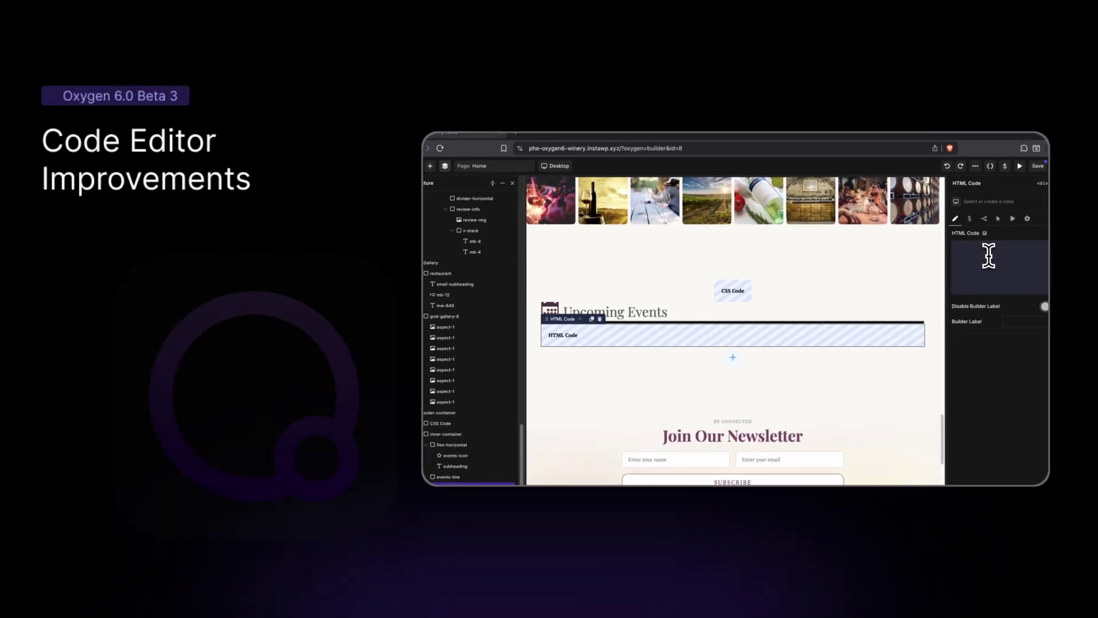
# Step: Expand ul>li*3 in the HTML Code element into a three-item list
pyautogui.click(989, 255)
pyautogui.write('<')
pyautogui.write('>')
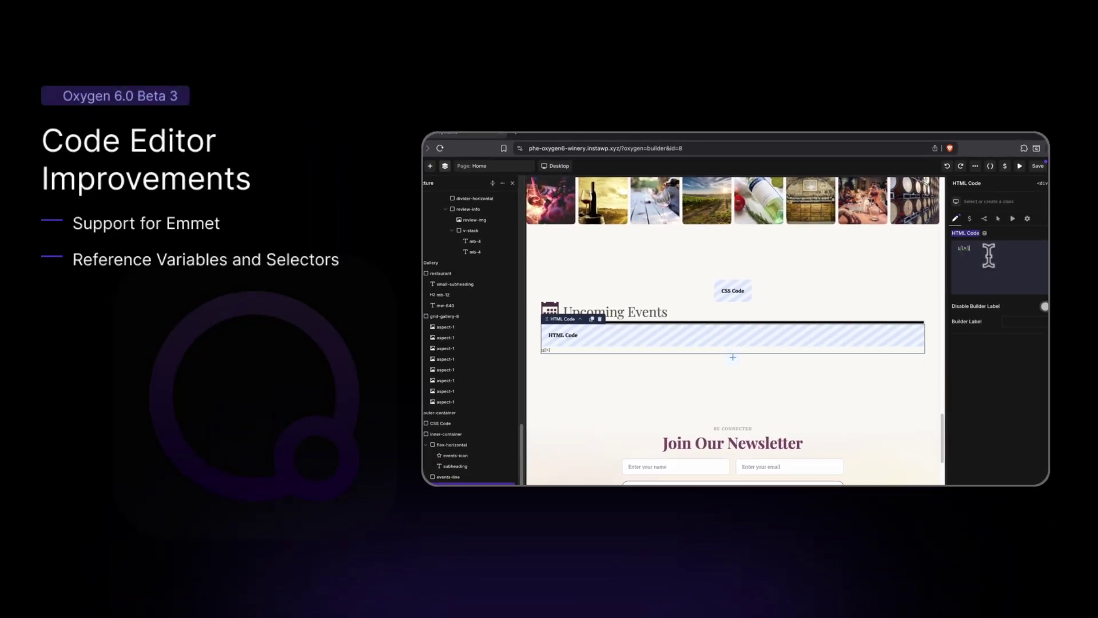
pyautogui.write('li')
pyautogui.press('Tab')
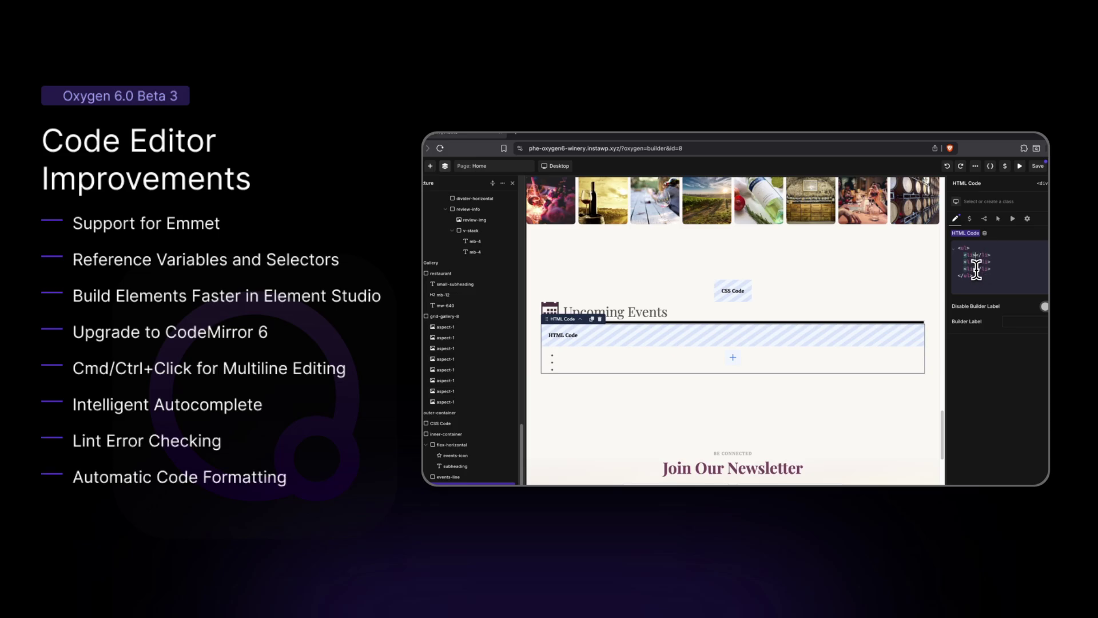
pyautogui.write('nt Title')
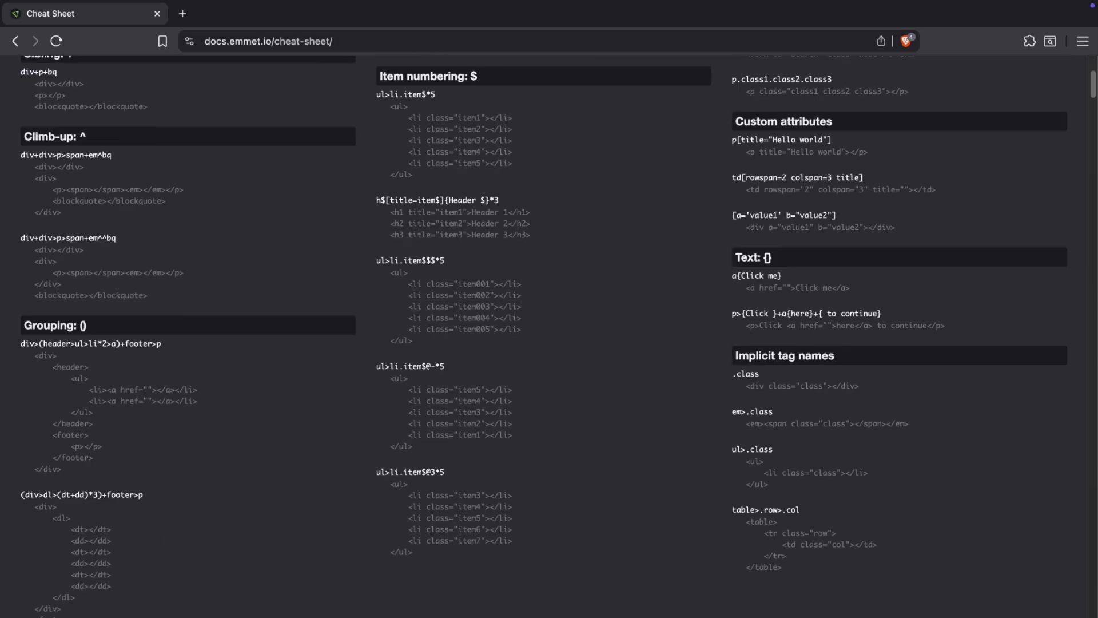
pyautogui.scroll(-10, 549, 344)
pyautogui.scroll(-10, 549, 344)
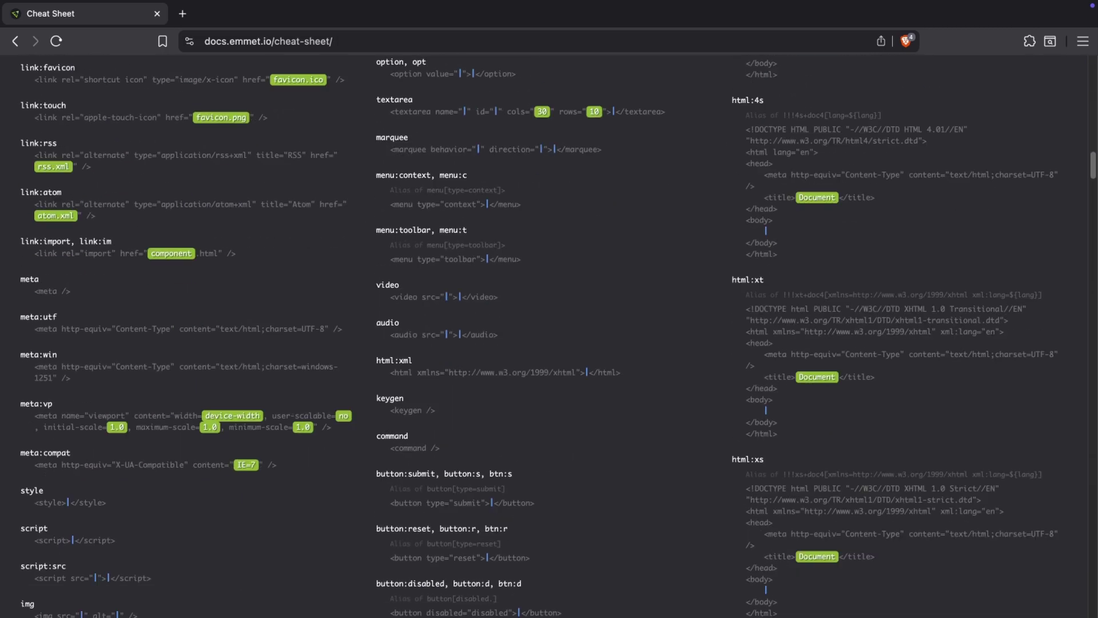
pyautogui.scroll(-10, 549, 344)
pyautogui.scroll(-10, 549, 343)
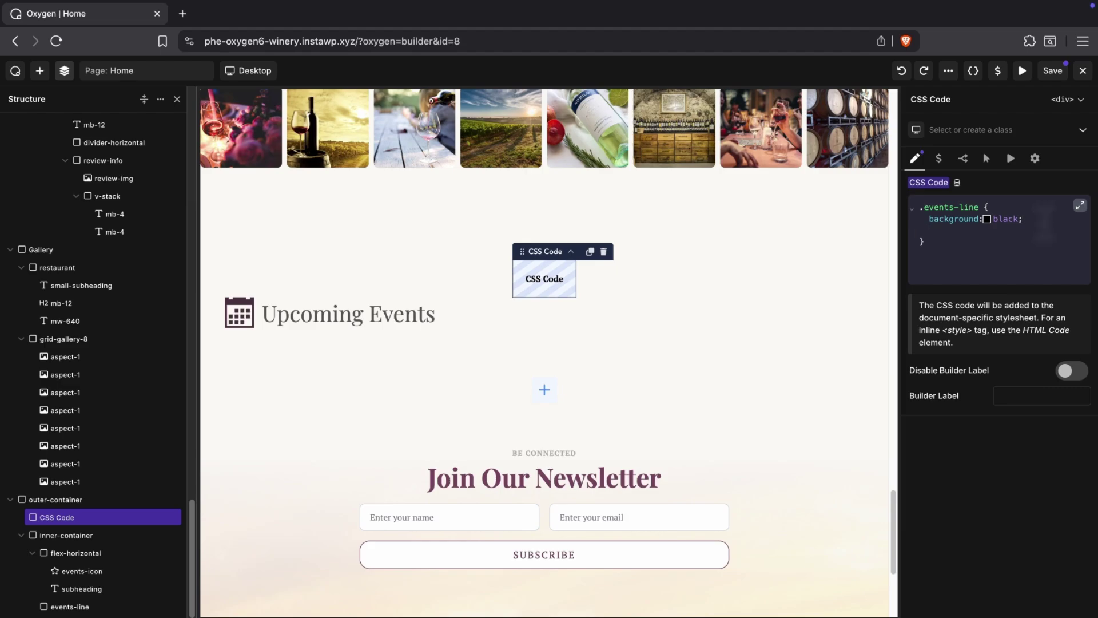
# Step: Add a 10px height rule in the CSS, then expand ul>li*3 into a three-item Event Title list
pyautogui.press('Return')
pyautogui.write('h10')
pyautogui.press('Tab')
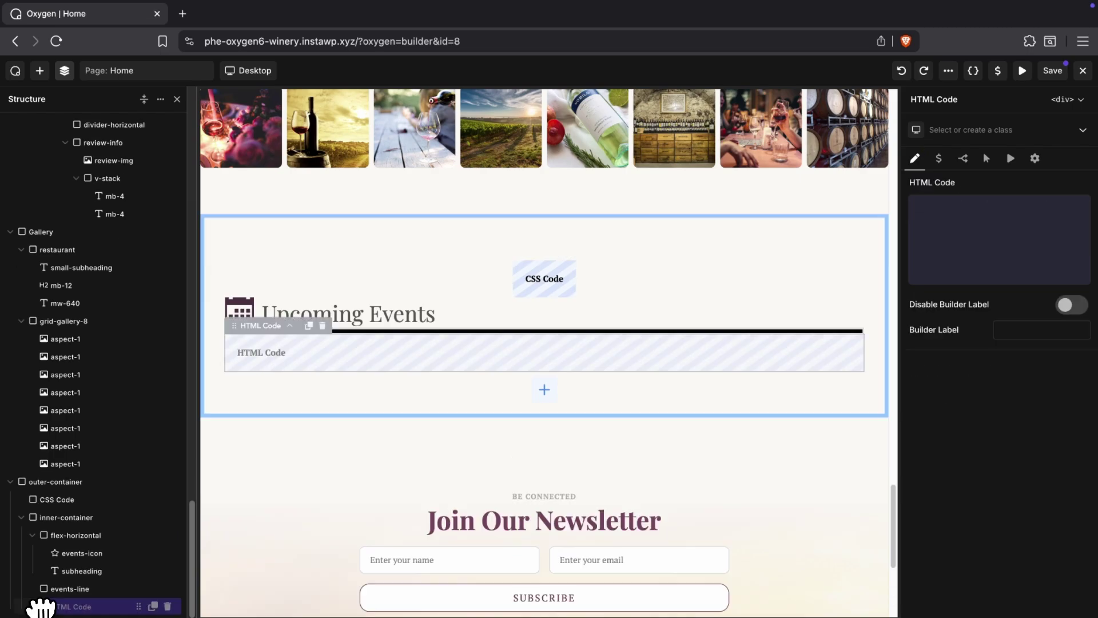
pyautogui.click(970, 219)
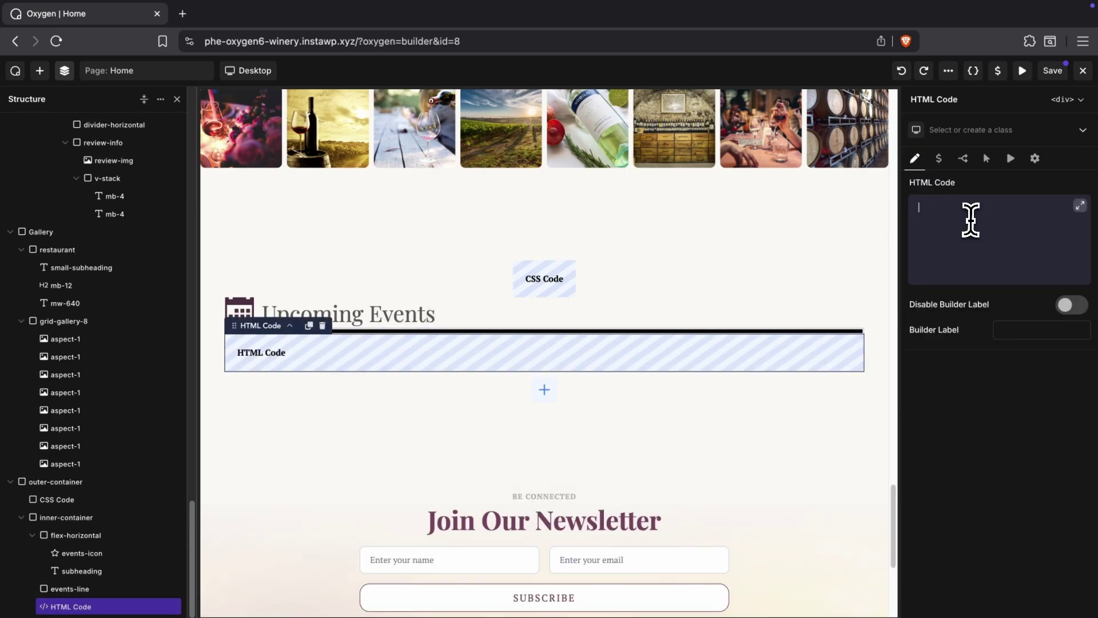
pyautogui.write('ul>li*3')
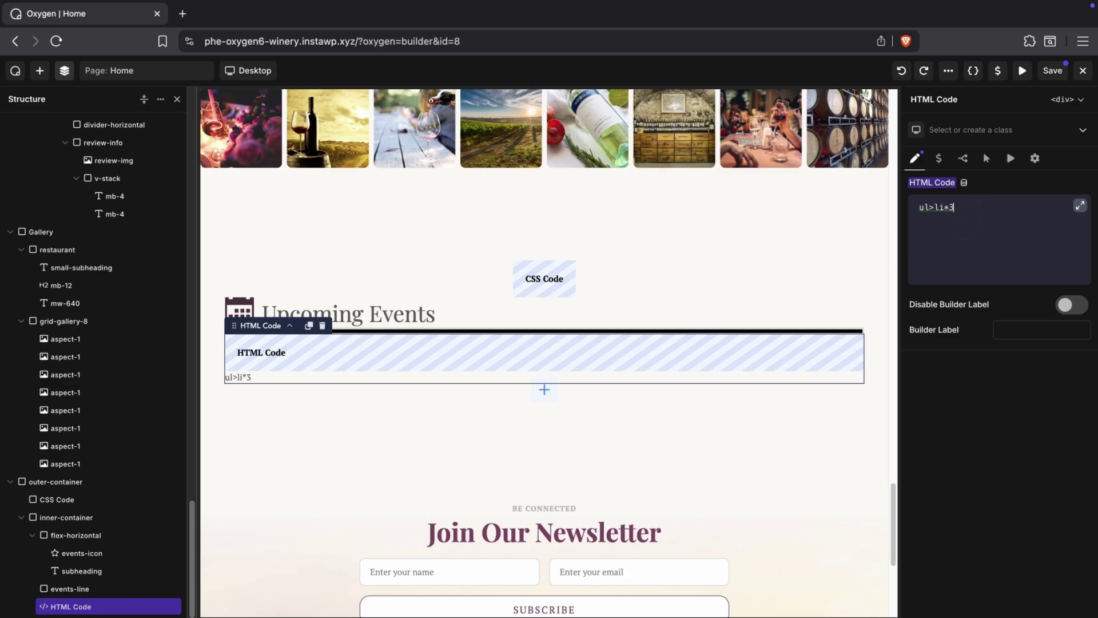
pyautogui.press('Tab')
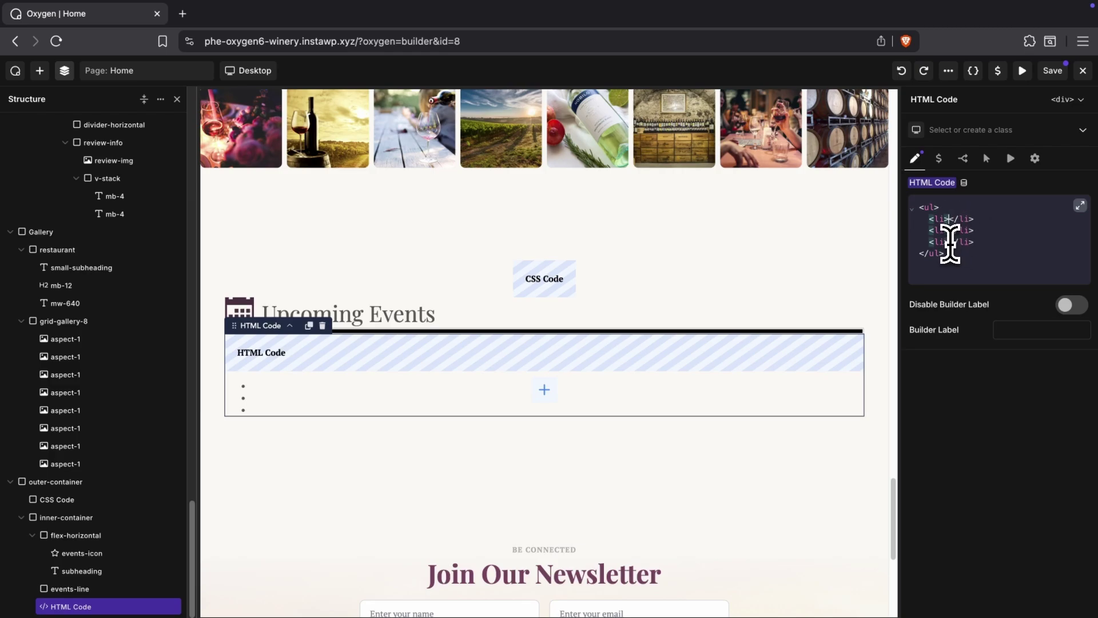
pyautogui.write('Even')
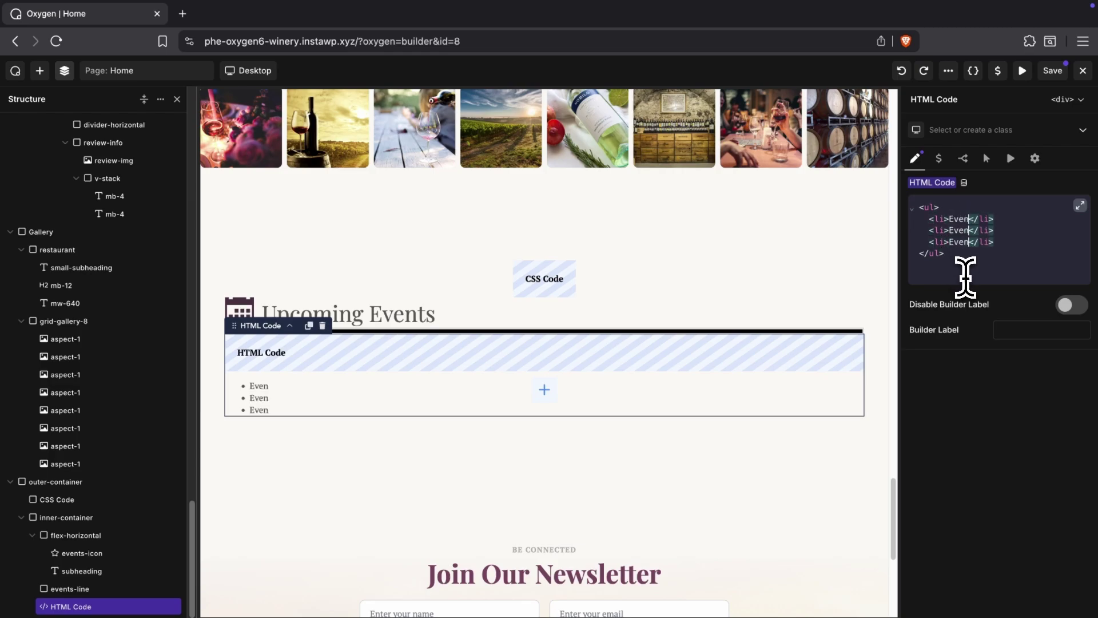
pyautogui.write('itle')
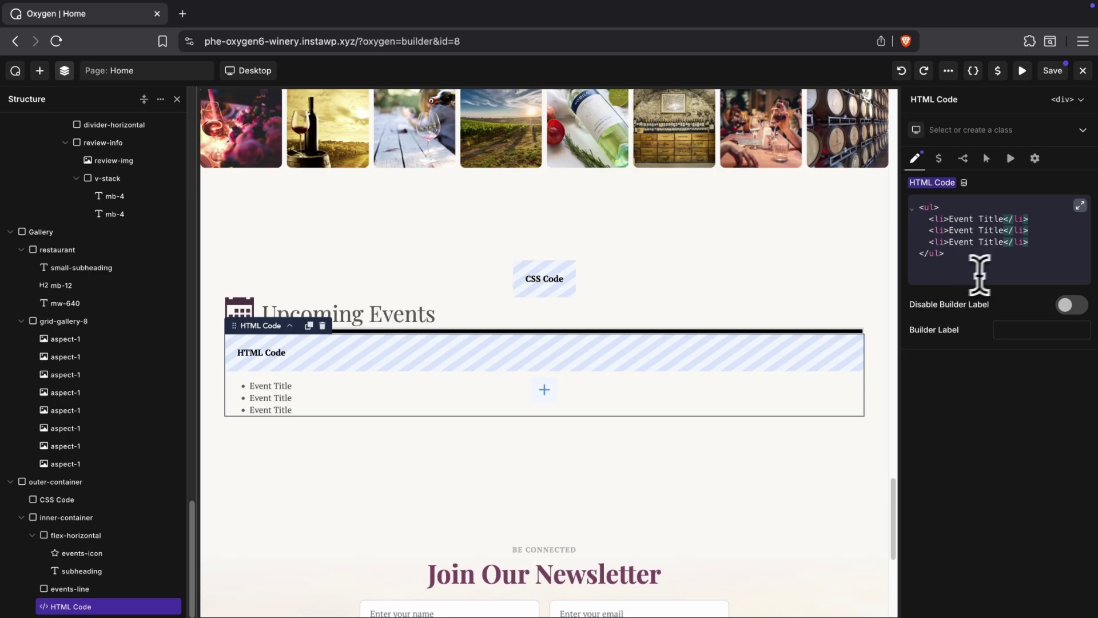
# Step: Add .events-container > * { color: var(--primary) } to the CSS Code element via autocomplete
pyautogui.click(1001, 271)
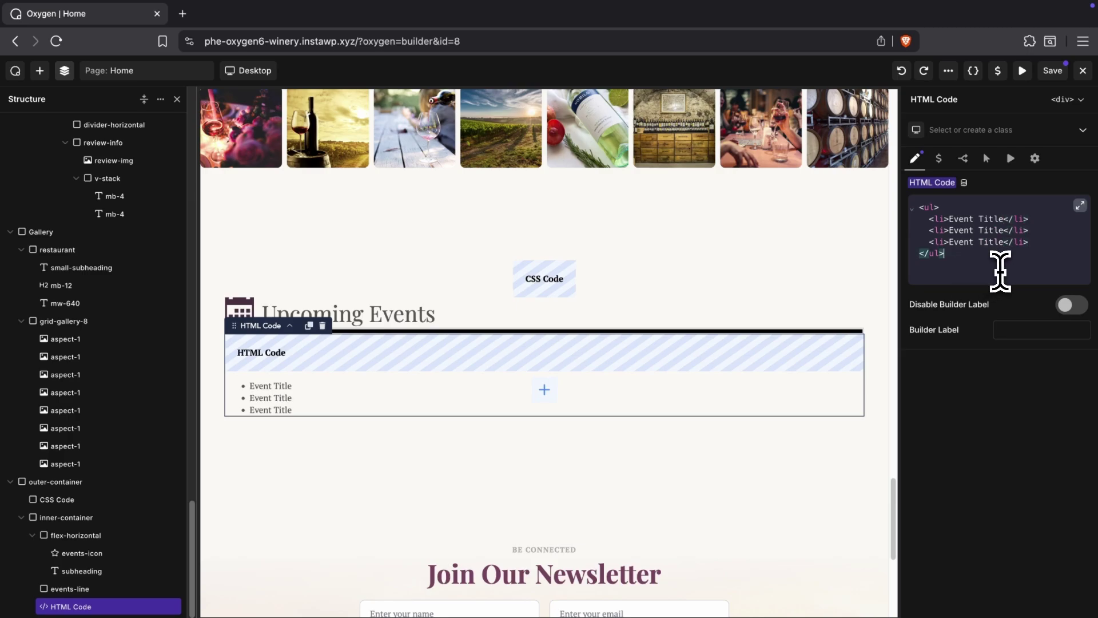
pyautogui.click(552, 285)
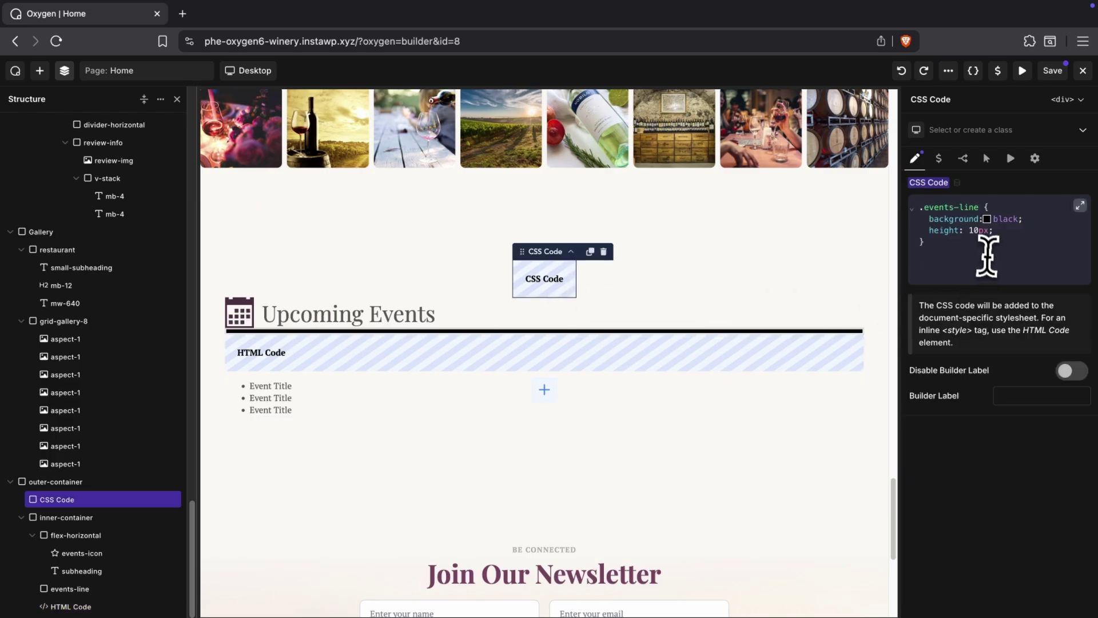
pyautogui.press('Return')
pyautogui.press('Return')
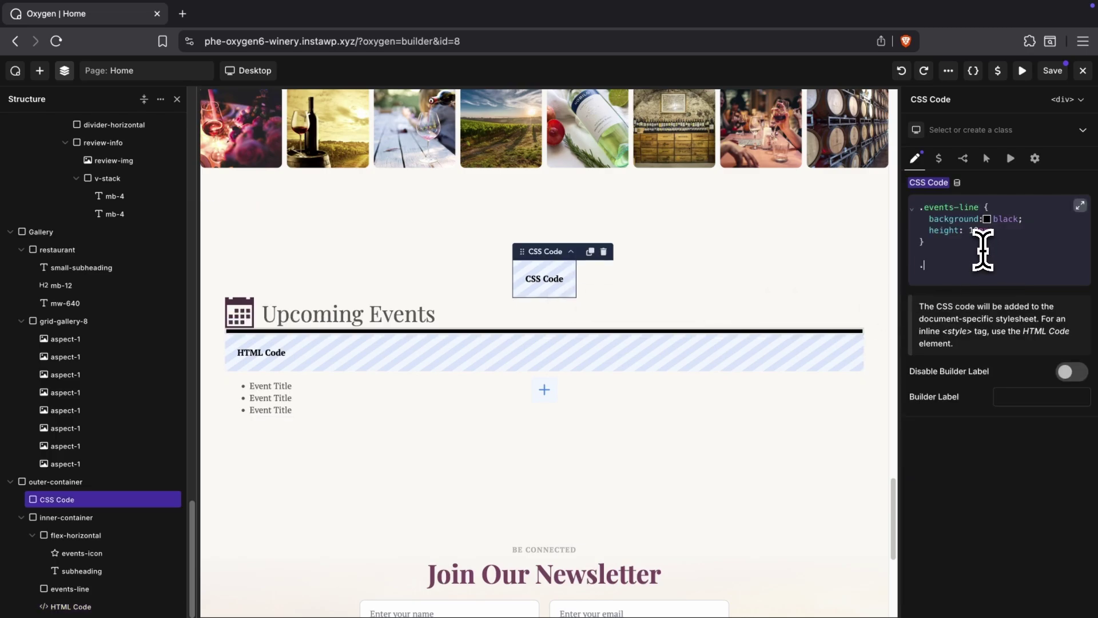
pyautogui.write('.events-contain')
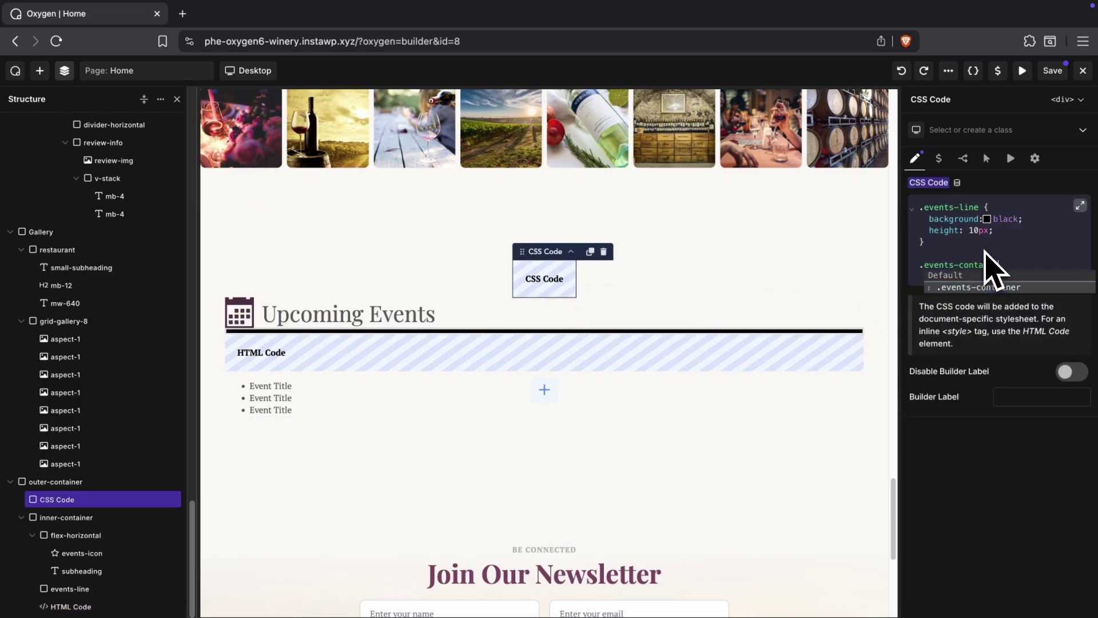
pyautogui.write('er > * {')
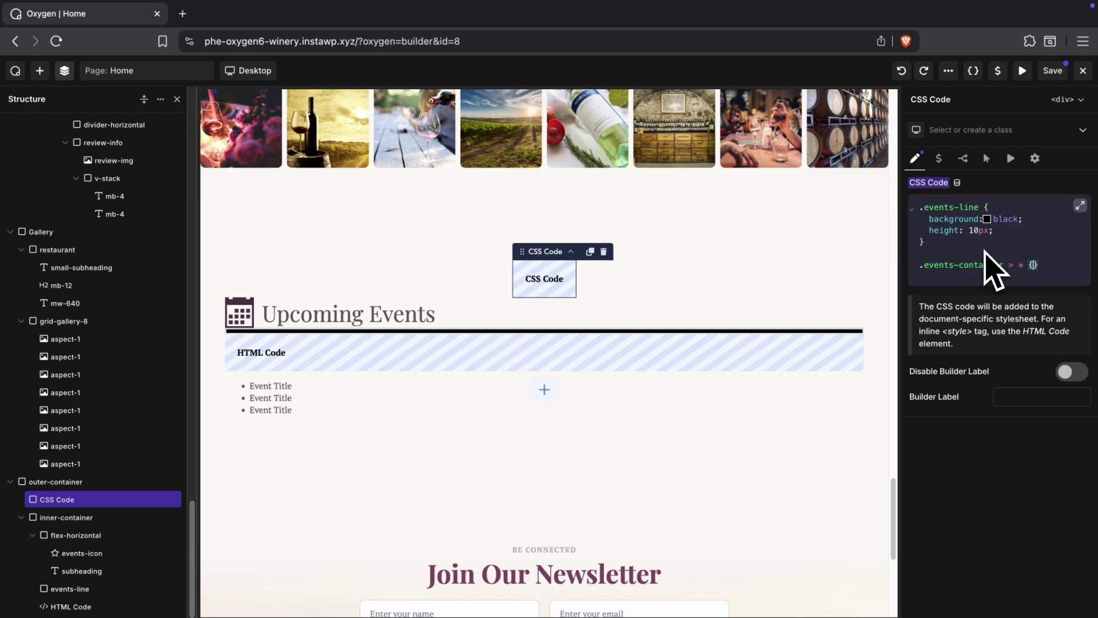
pyautogui.press('Return')
pyautogui.write('color:')
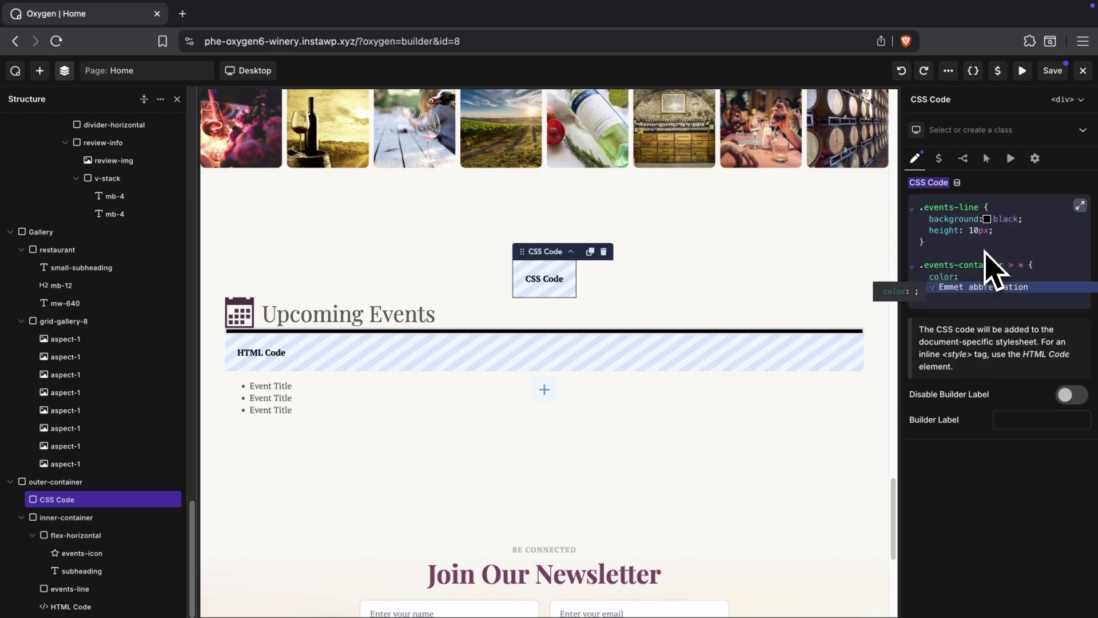
pyautogui.write('--prim')
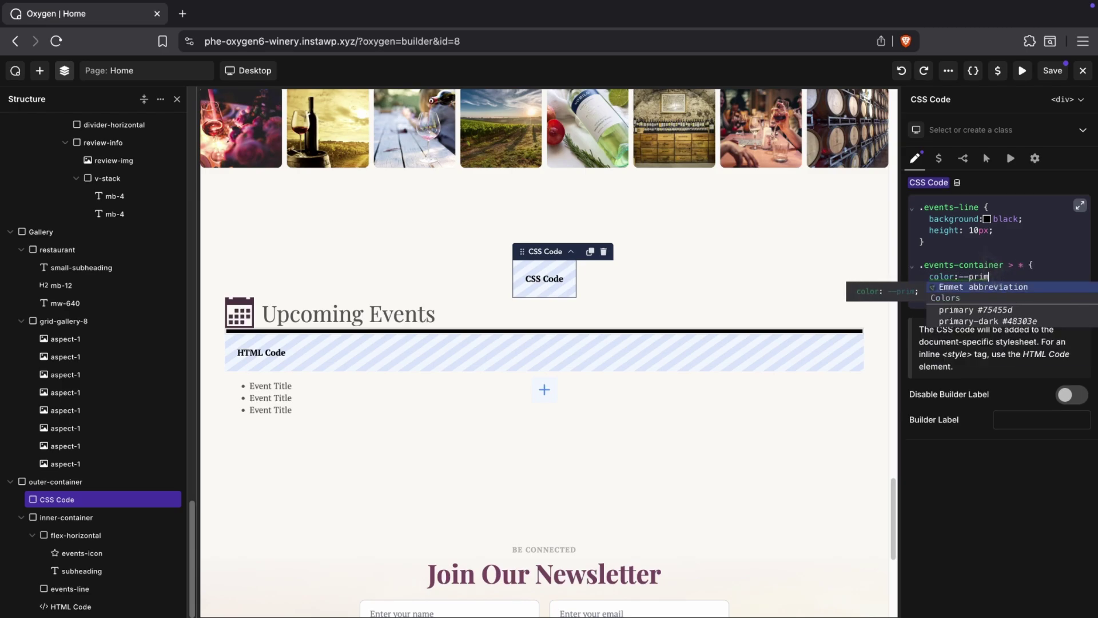
pyautogui.press('Down')
pyautogui.press('Return')
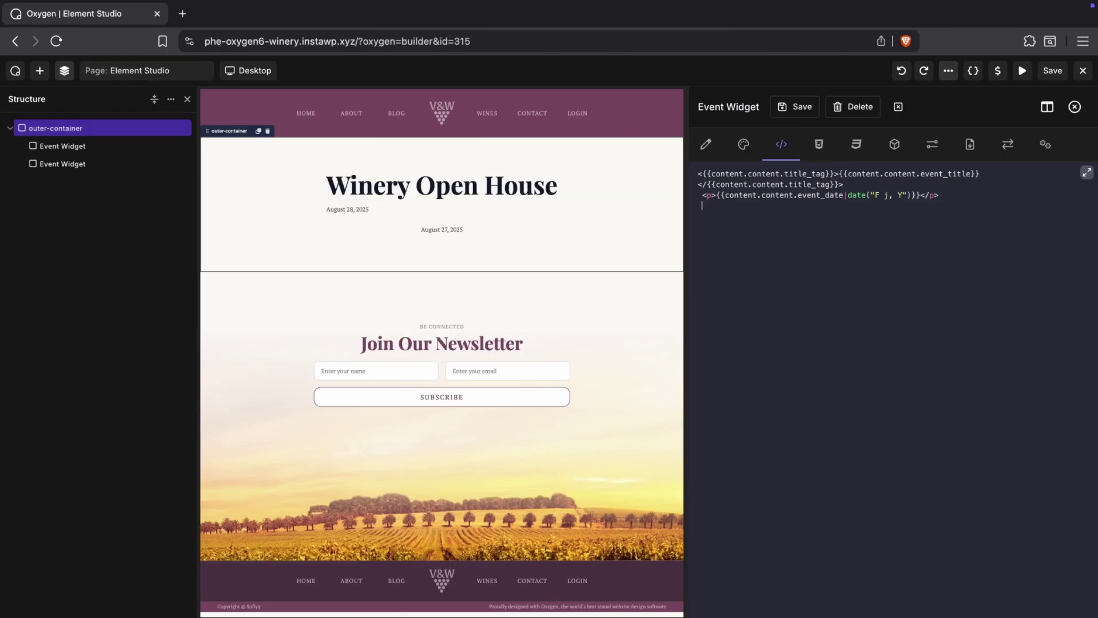
# Step: Insert a paragraph with {{content.content.event_text}} below the date in the Event Widget template
pyautogui.press('Return')
pyautogui.write('<p>')
pyautogui.write('{{conten')
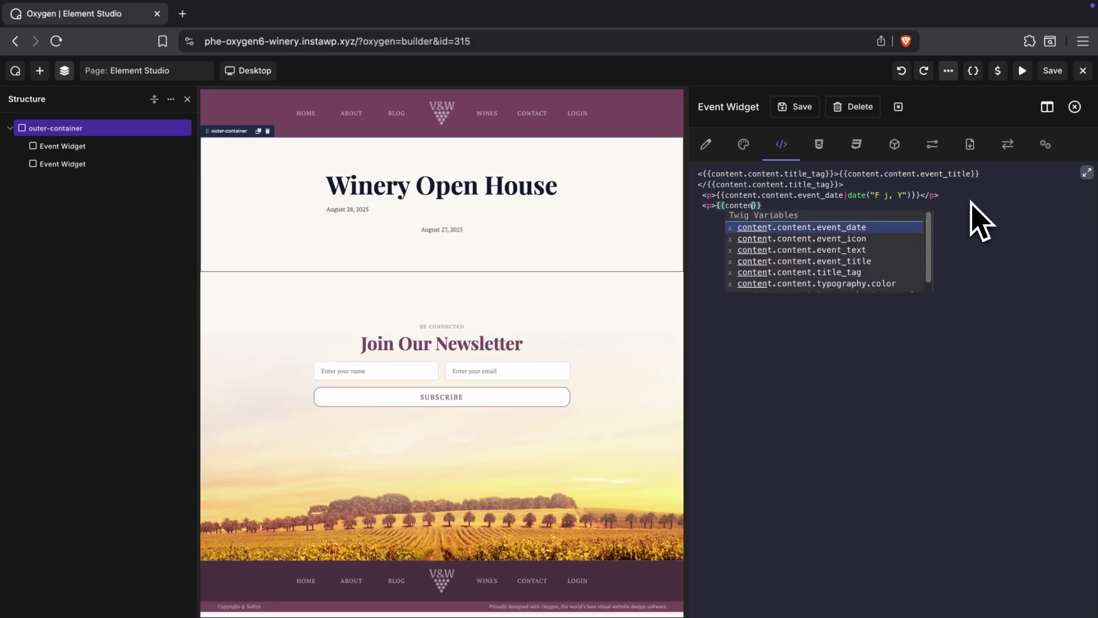
pyautogui.press('Down')
pyautogui.press('Down')
pyautogui.press('Return')
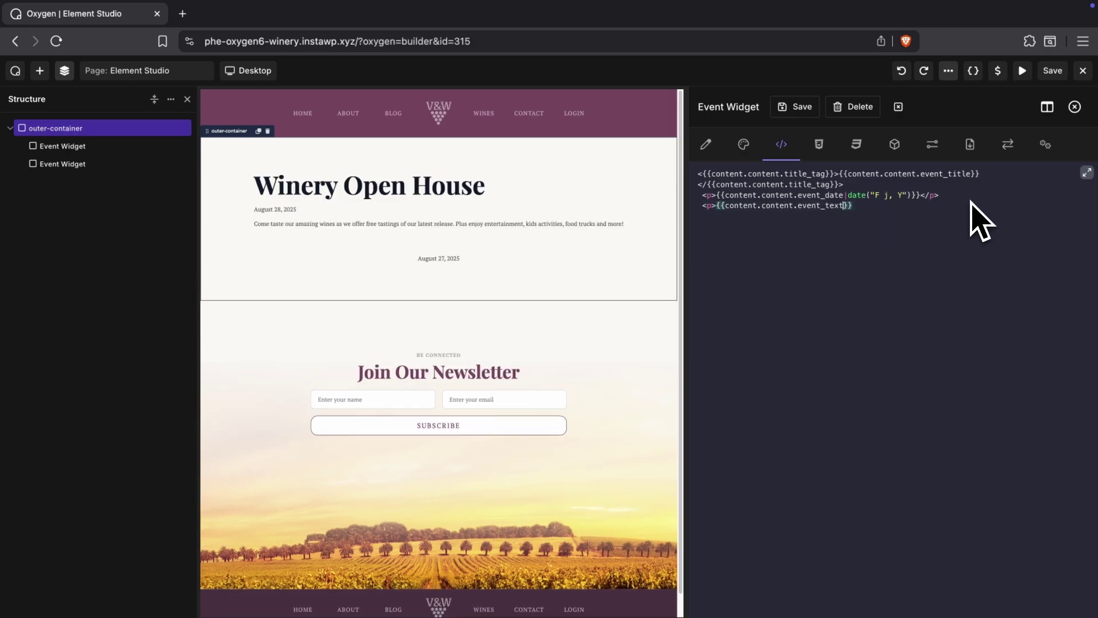
pyautogui.write('</')
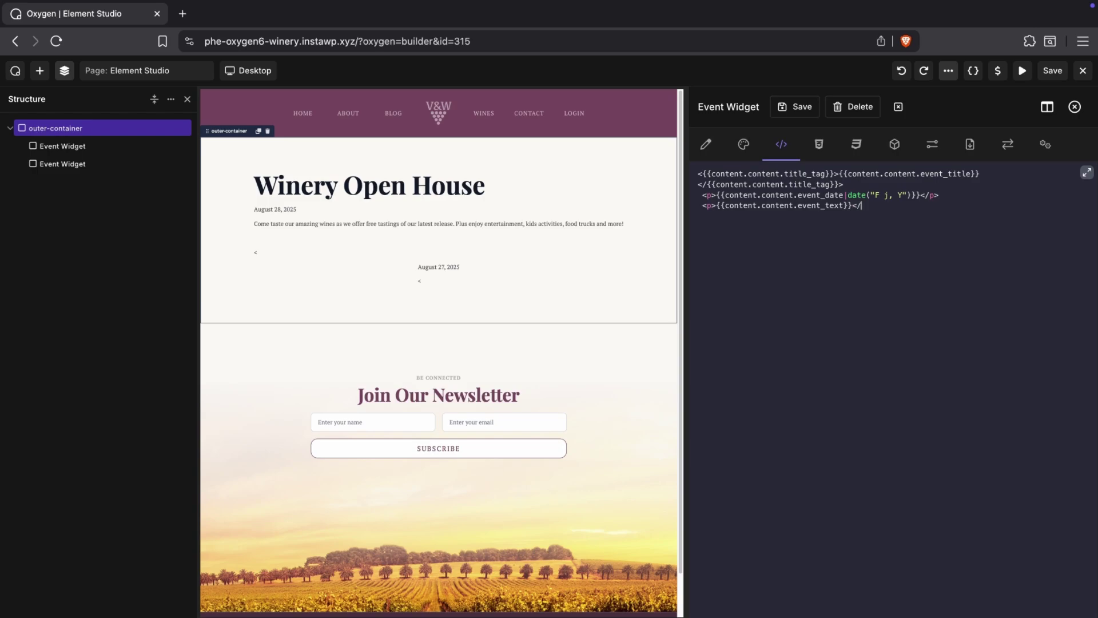
pyautogui.write('p>')
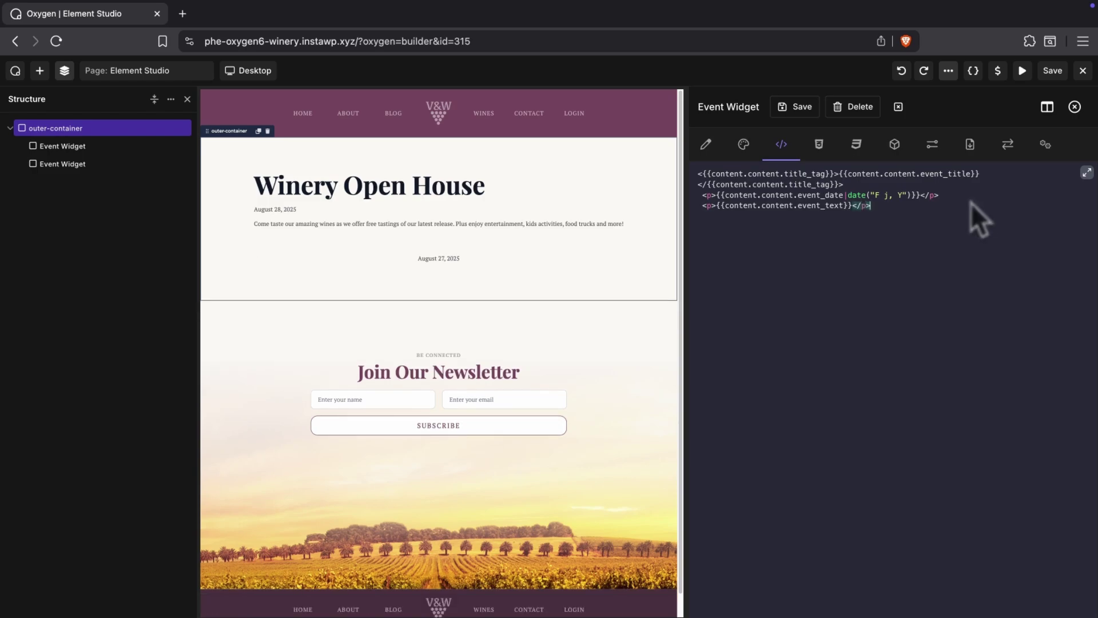
# Step: Style %%SELECTOR%% with background, border-radius and box-shadow in the widget's CSS
pyautogui.click(818, 145)
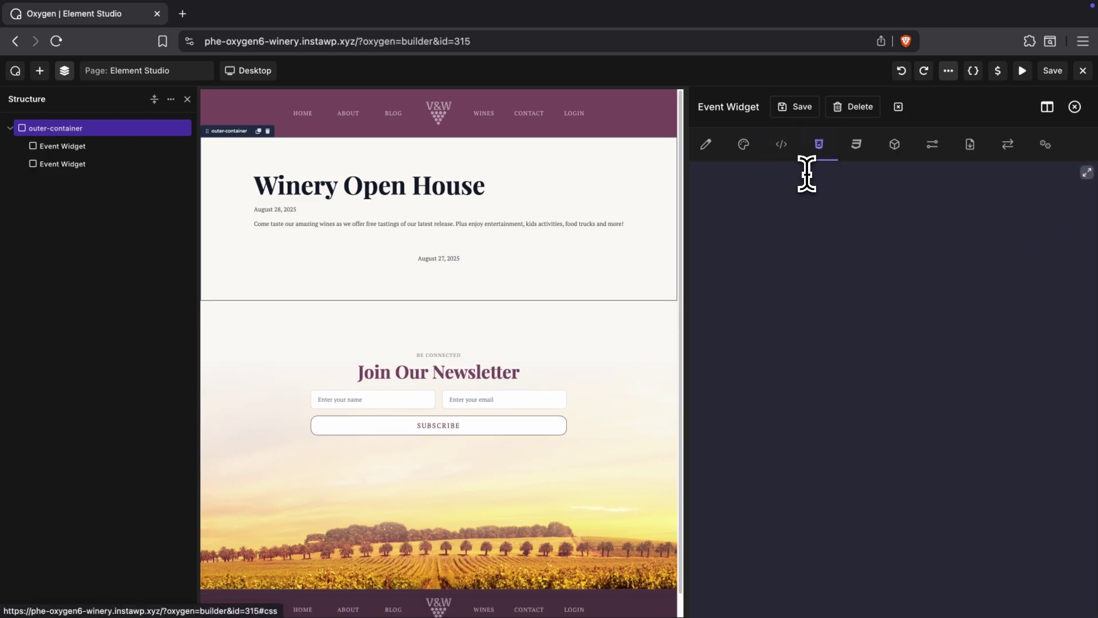
pyautogui.click(806, 174)
pyautogui.write('%%sel')
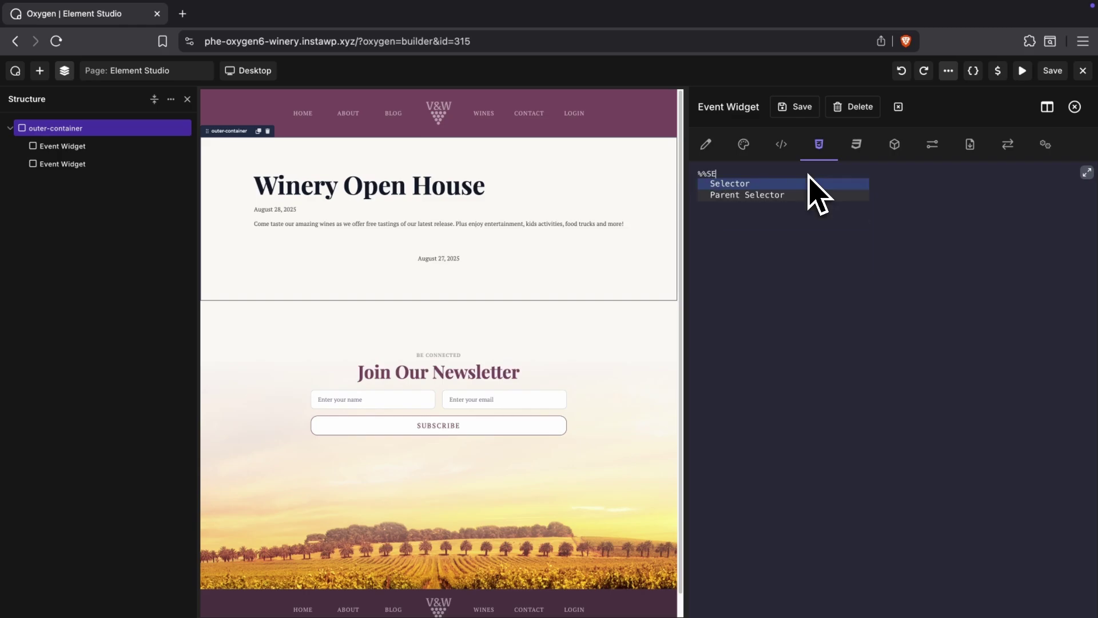
pyautogui.press('Return')
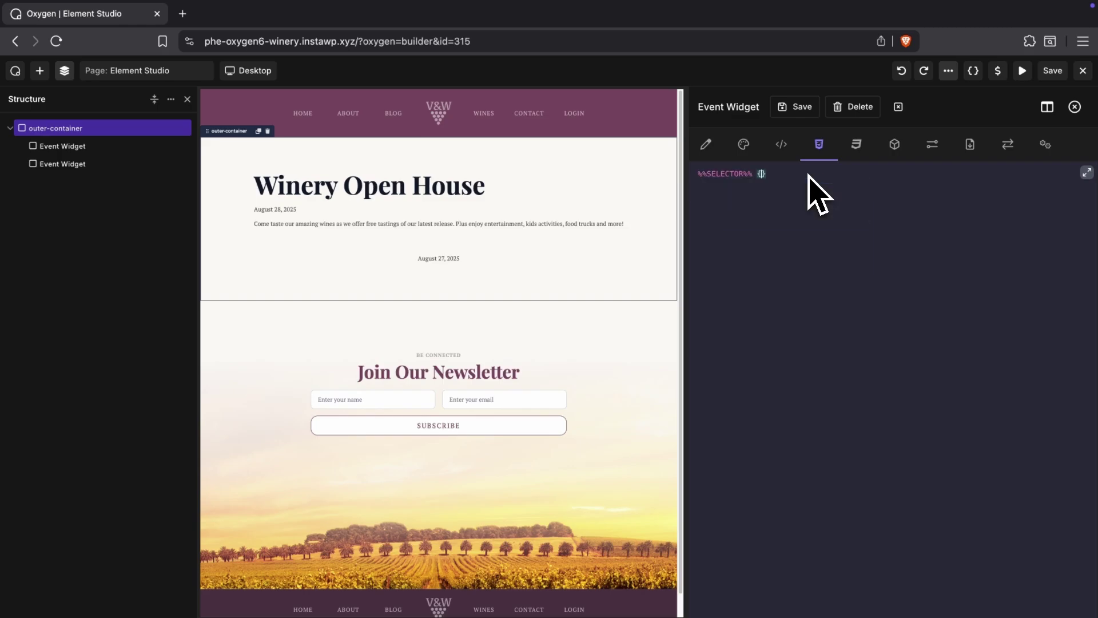
pyautogui.hotkey('ctrl', 'v')
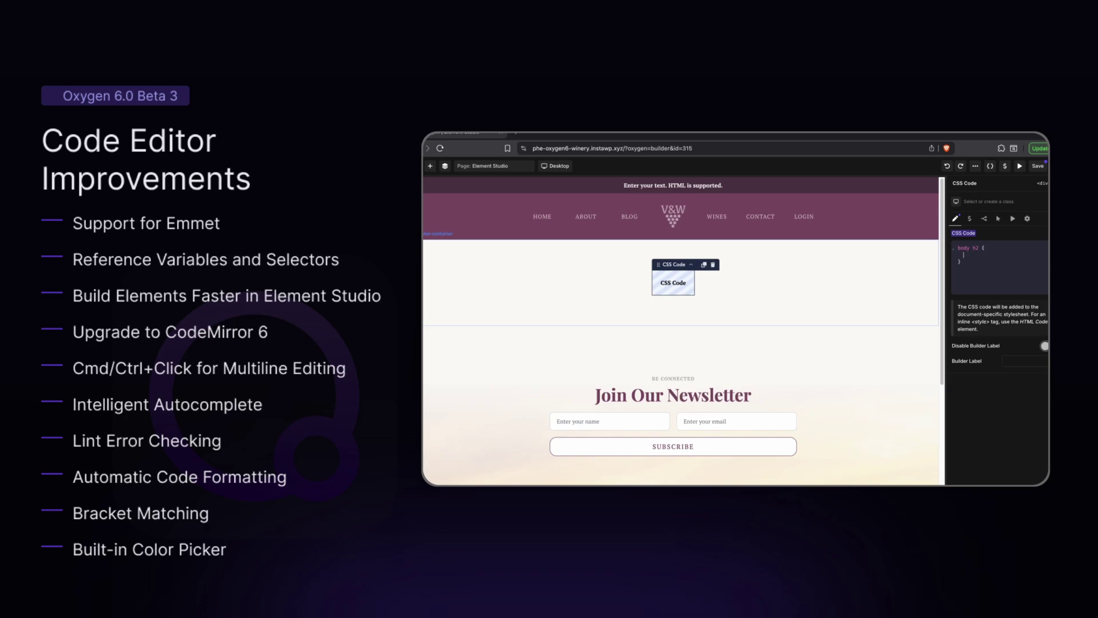
pyautogui.write('color: #')
# Step: Give body h2 a colour rule and pick light blue #55a1ec in the colour picker
pyautogui.press('Return')
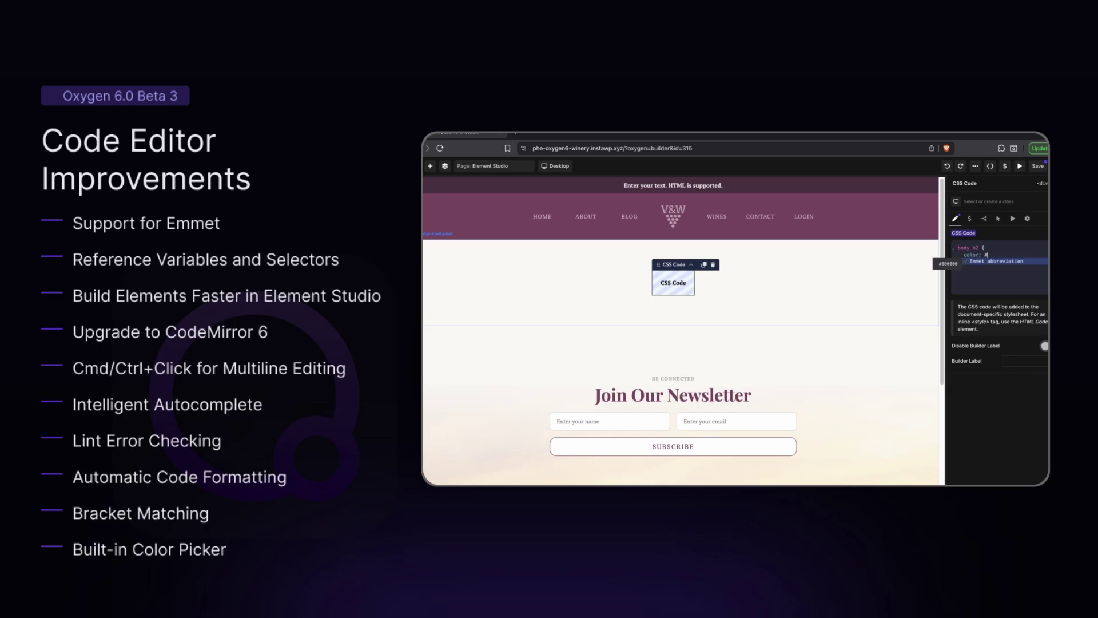
pyautogui.write('123')
pyautogui.click(961, 254)
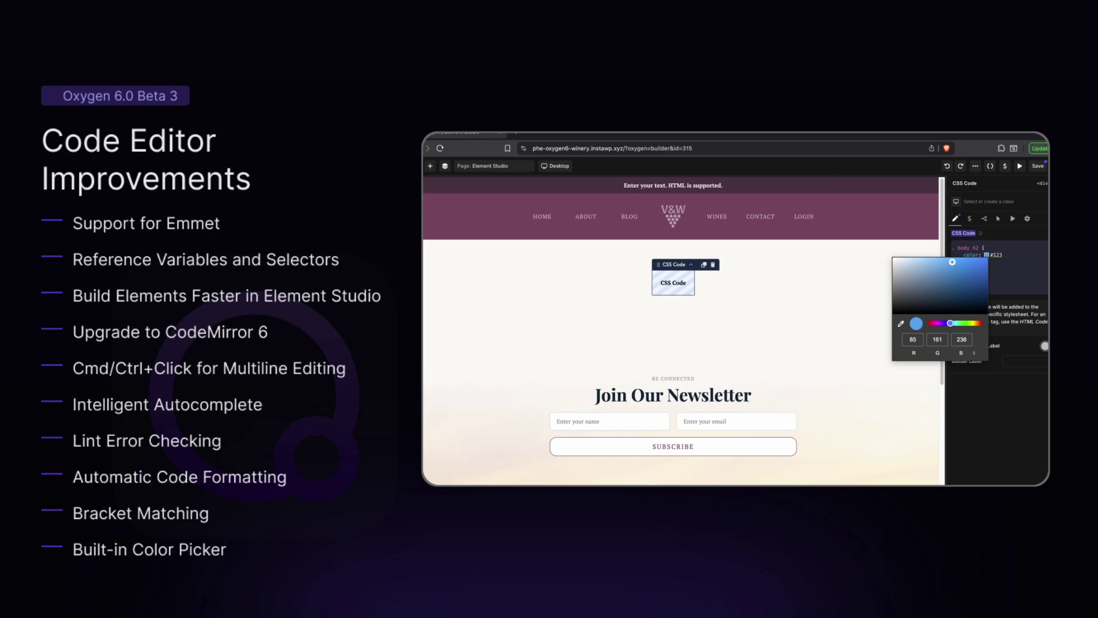
pyautogui.press('Escape')
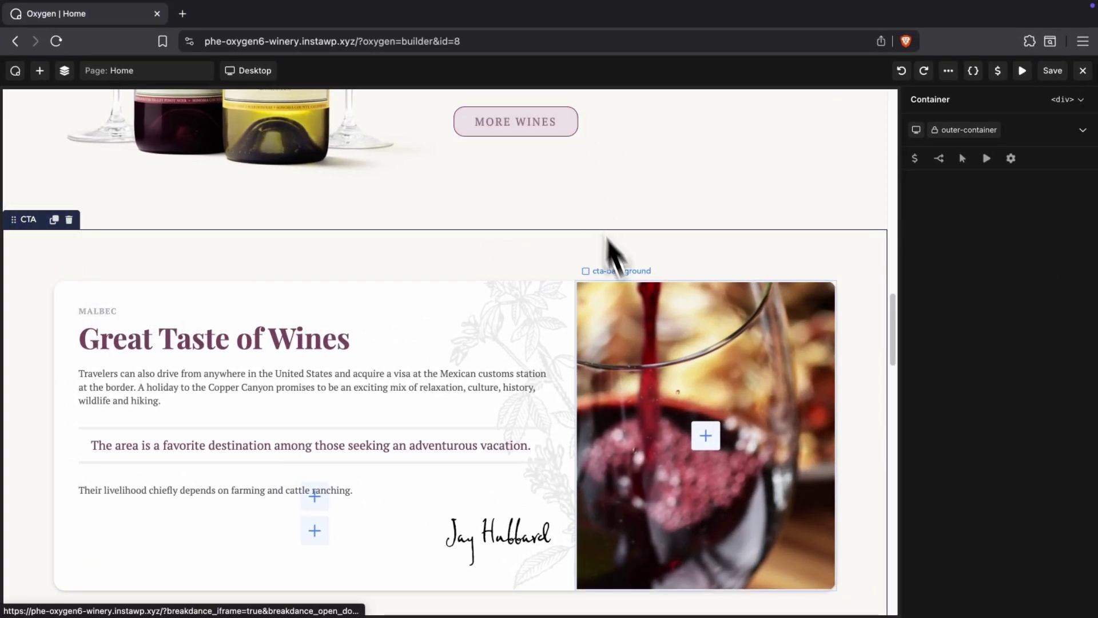
# Step: Select the MALBEC subheading on the canvas to show its settings
pyautogui.click(107, 311)
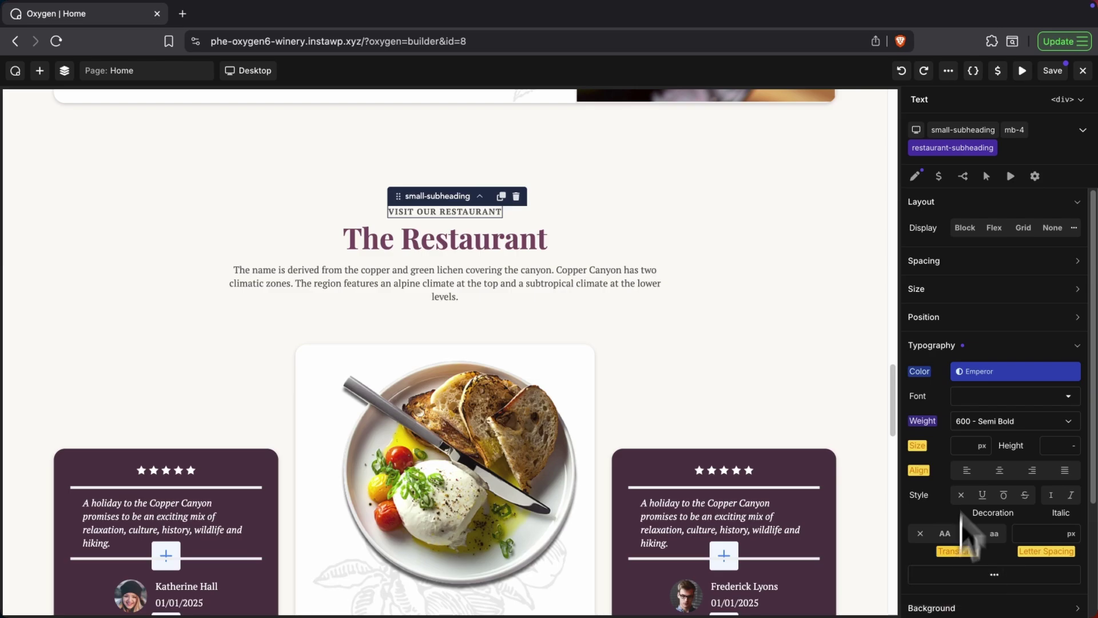
# Step: Show the small-subheading class's typography values with overrides flagged
pyautogui.click(962, 130)
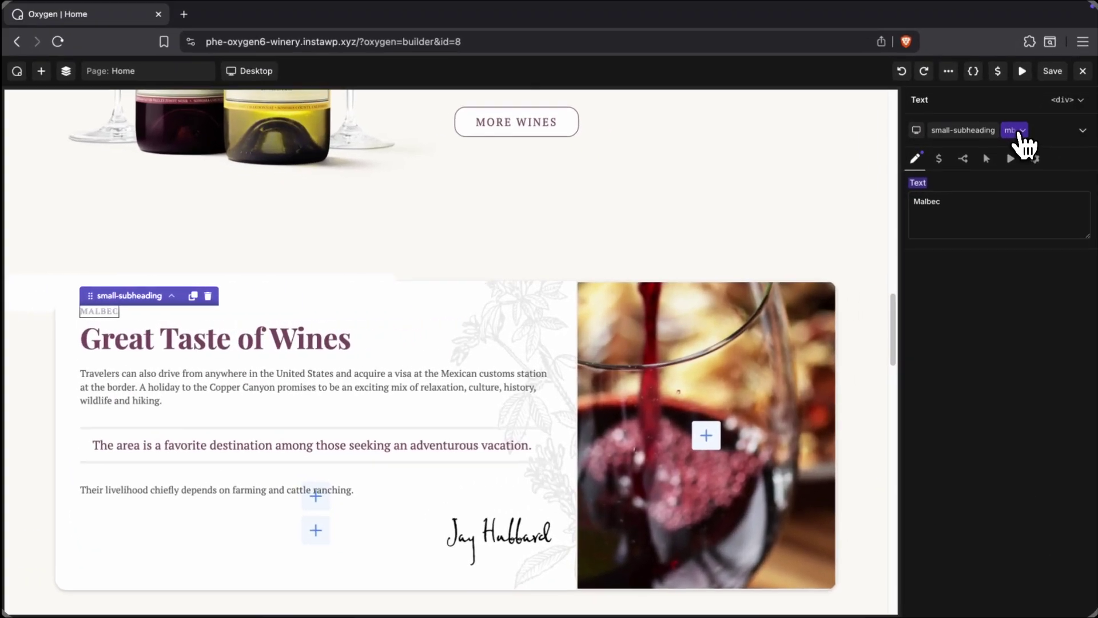
# Step: Reorder the subheading's classes to mb-4 first, restore small-subheading first, then select the CTA section
pyautogui.moveTo(944, 137); pyautogui.dragTo(946, 145)
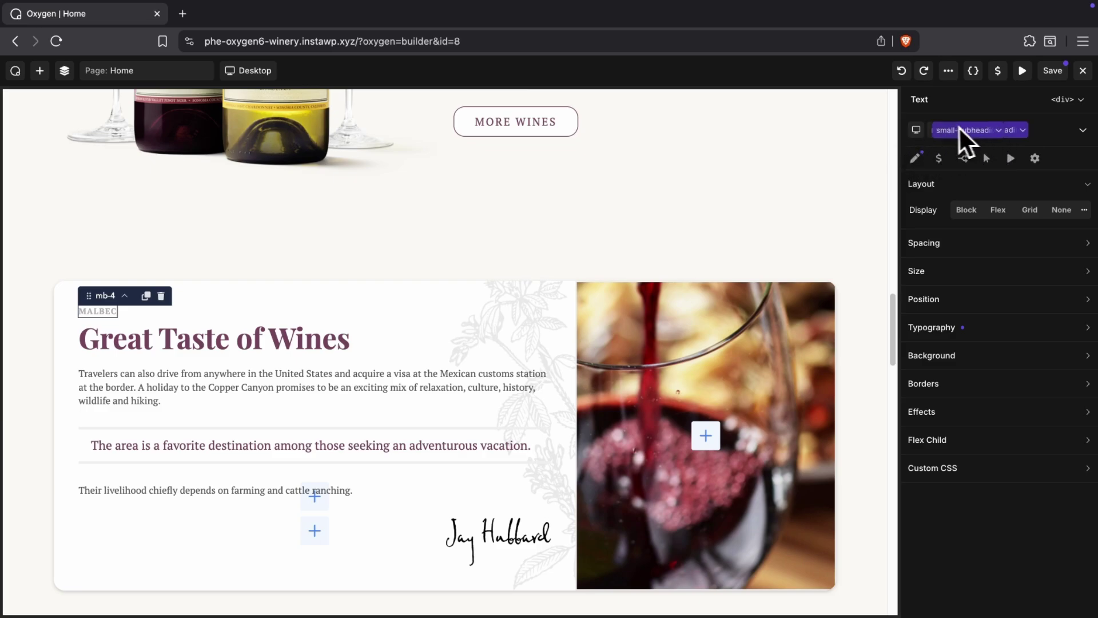
pyautogui.moveTo(935, 129); pyautogui.dragTo(935, 131)
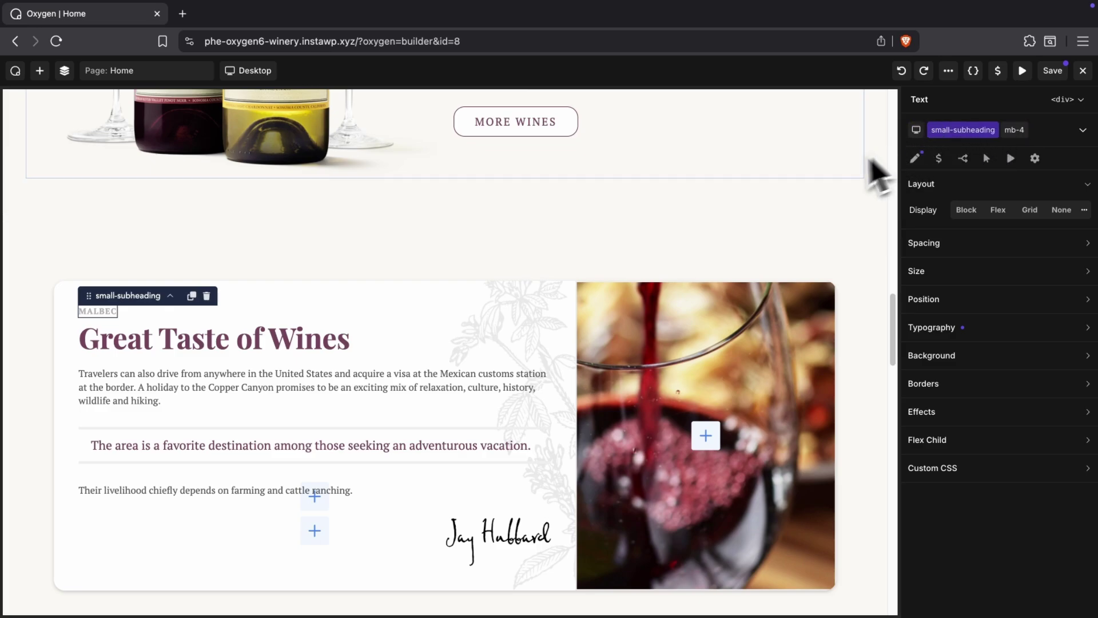
pyautogui.click(791, 257)
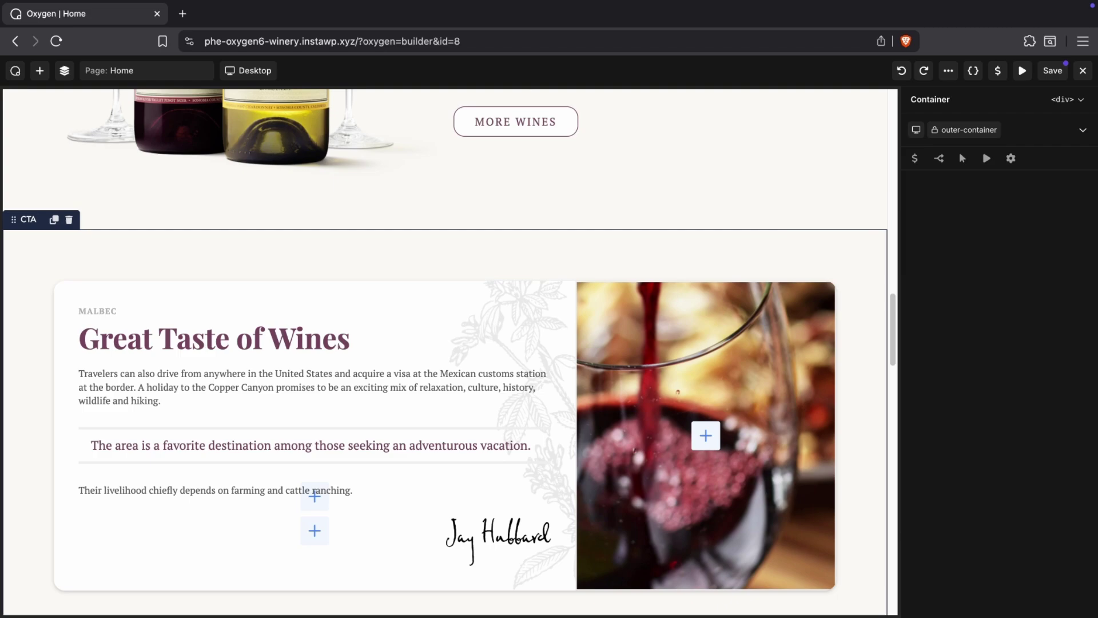
pyautogui.click(14, 71)
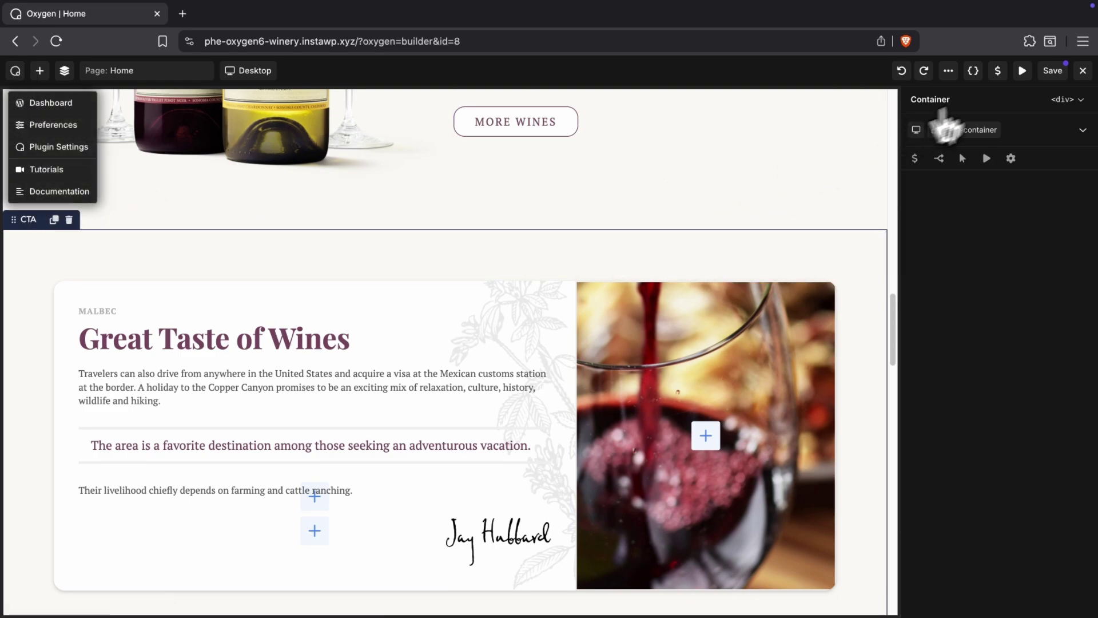
pyautogui.click(1082, 73)
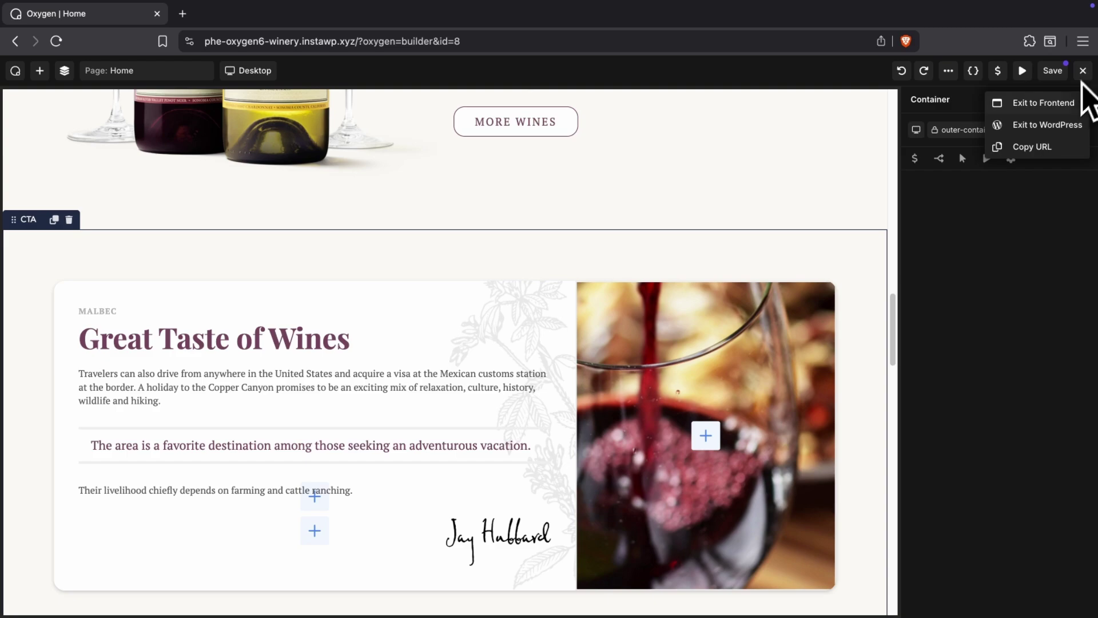
pyautogui.click(1025, 253)
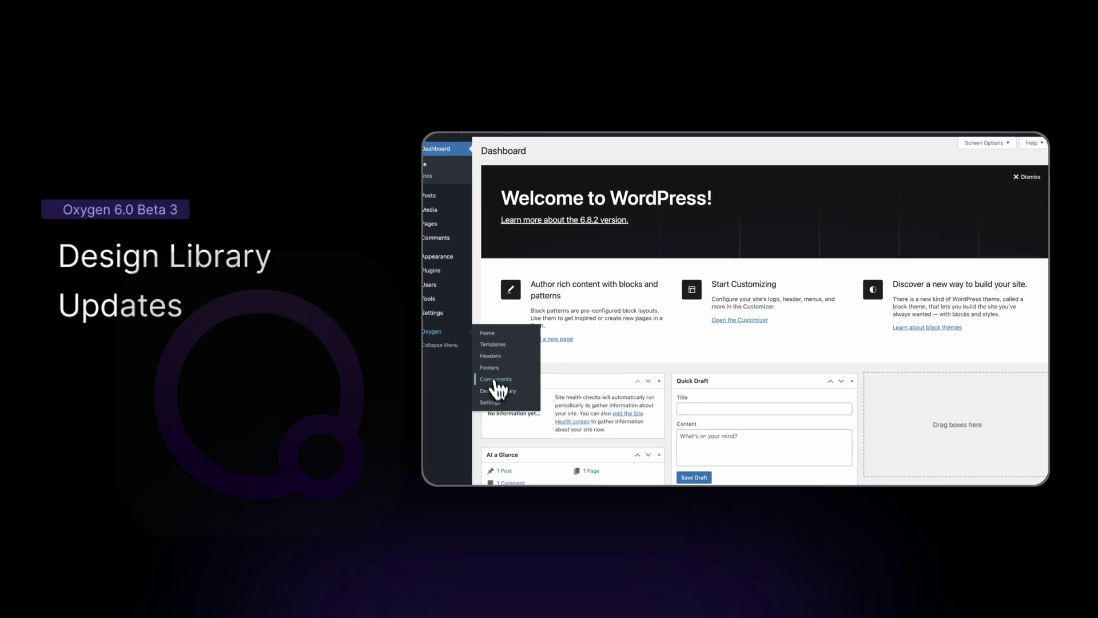
# Step: Import the Winery design set from the Design Library, confirming Overwrite & Import
pyautogui.click(497, 391)
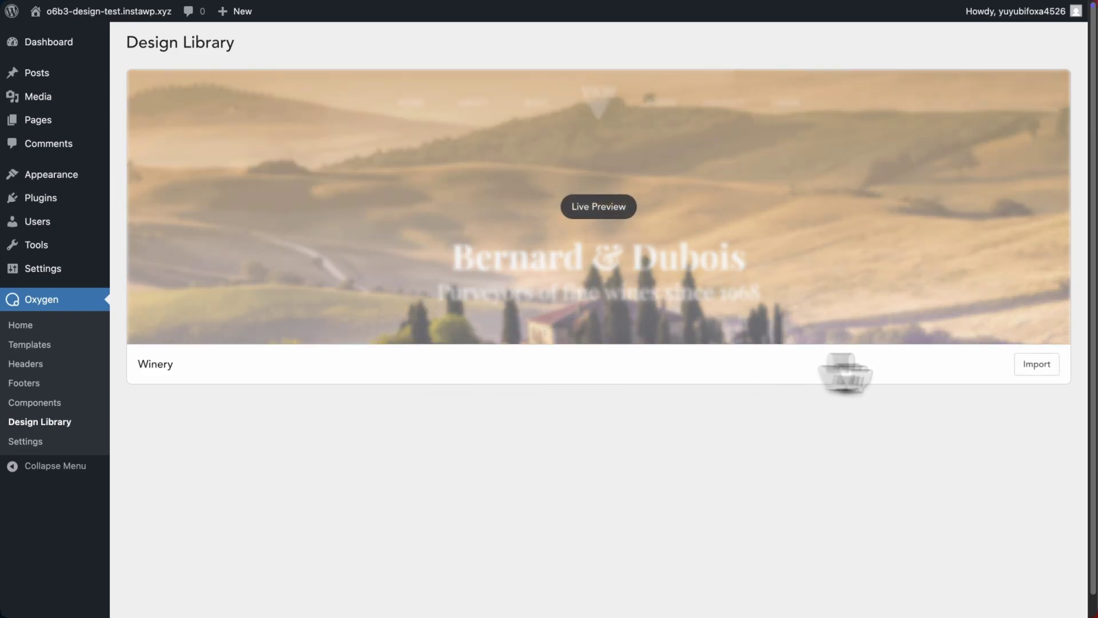
pyautogui.click(1033, 364)
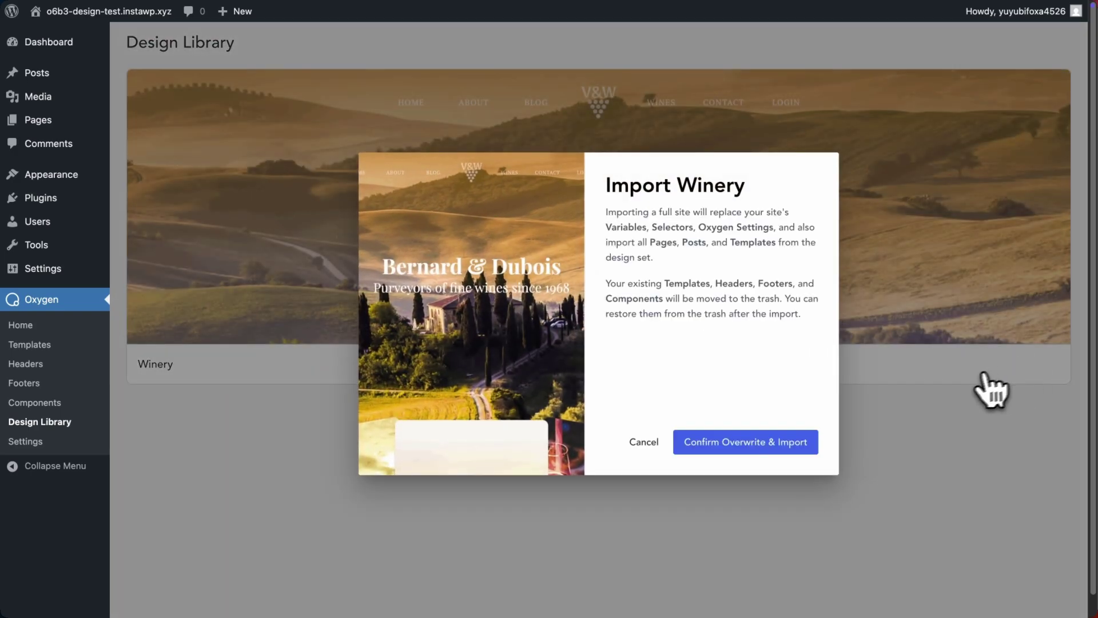
pyautogui.click(742, 457)
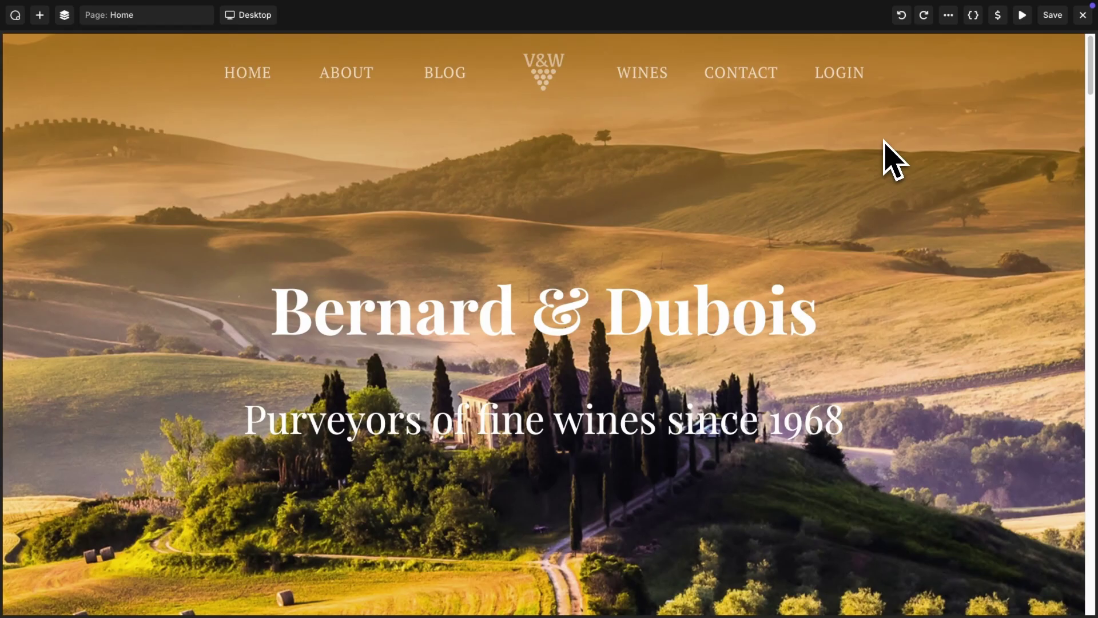
pyautogui.scroll(-1, 893, 161)
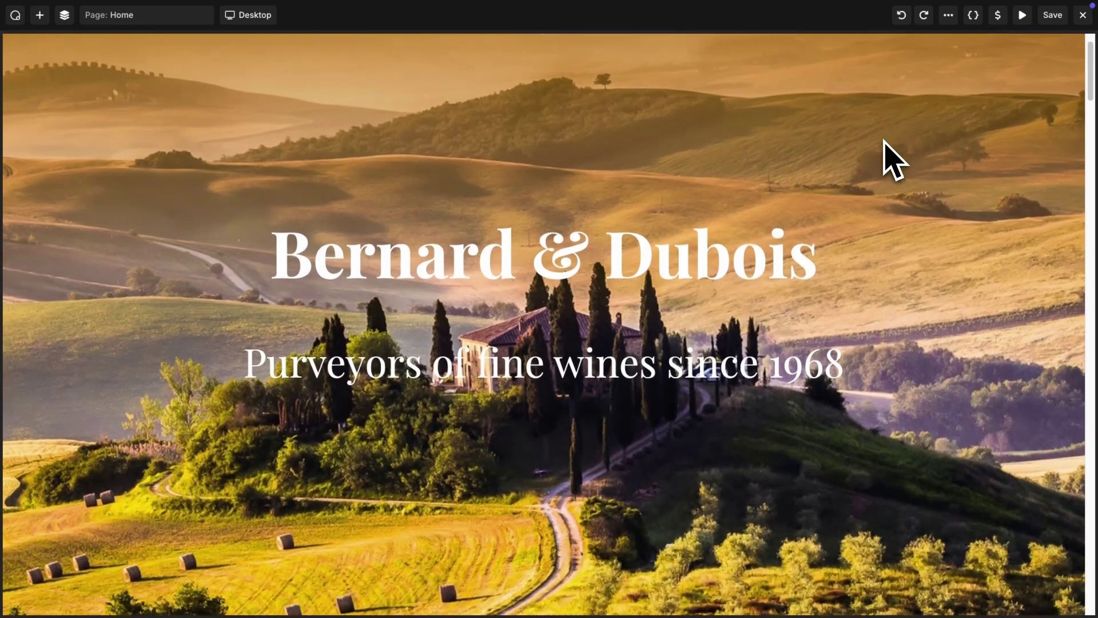
pyautogui.scroll(-2, 888, 161)
pyautogui.scroll(-3, 888, 161)
pyautogui.scroll(-3, 885, 172)
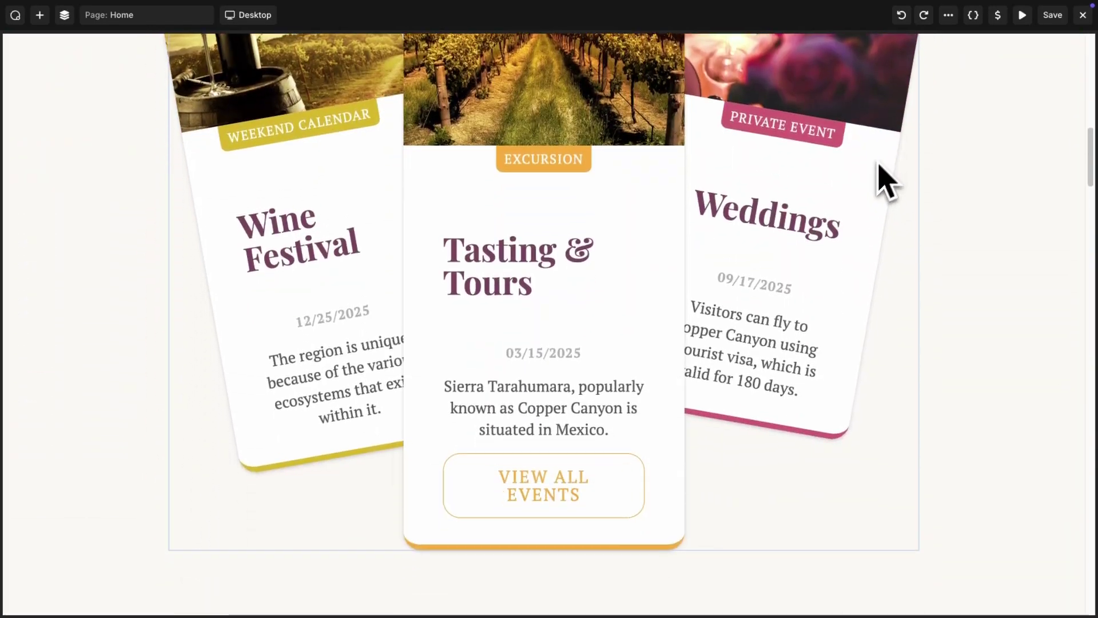
# Step: Inspect the VIEW ALL EVENTS button, the Winery variables and the .winery-timeline-center-column selector, then the design set library
pyautogui.click(630, 506)
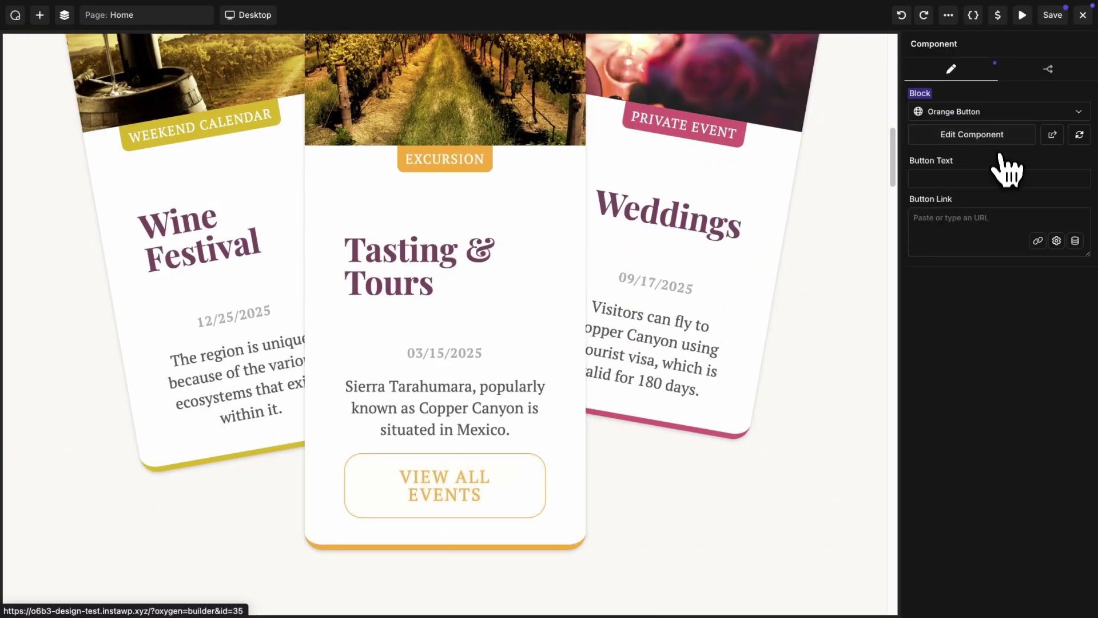
pyautogui.click(997, 14)
pyautogui.scroll(-2, 932, 166)
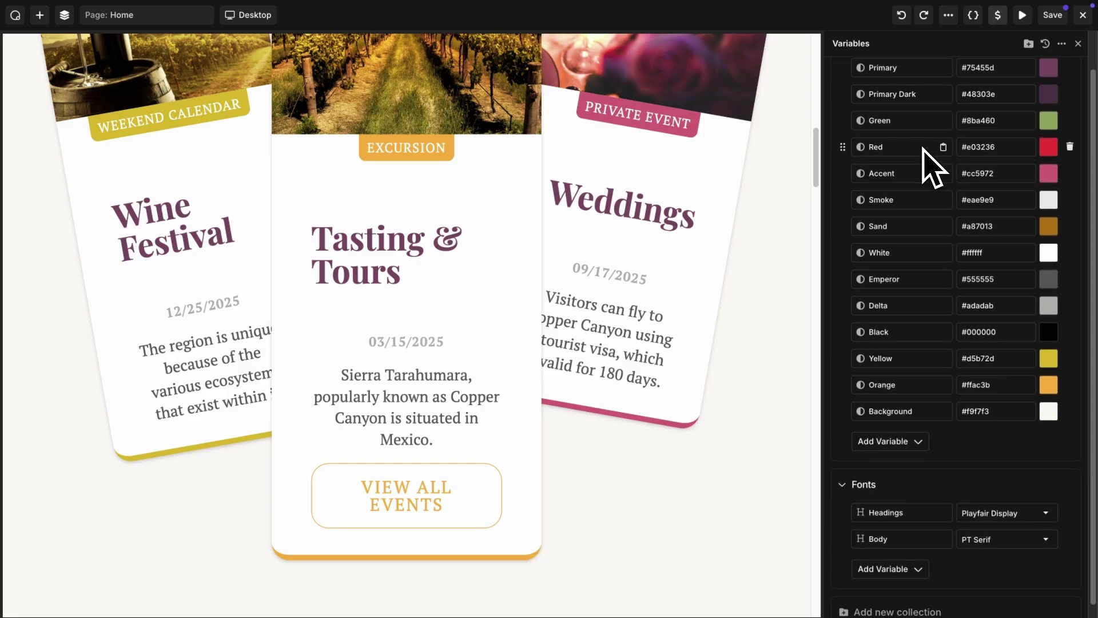
pyautogui.scroll(2, 931, 220)
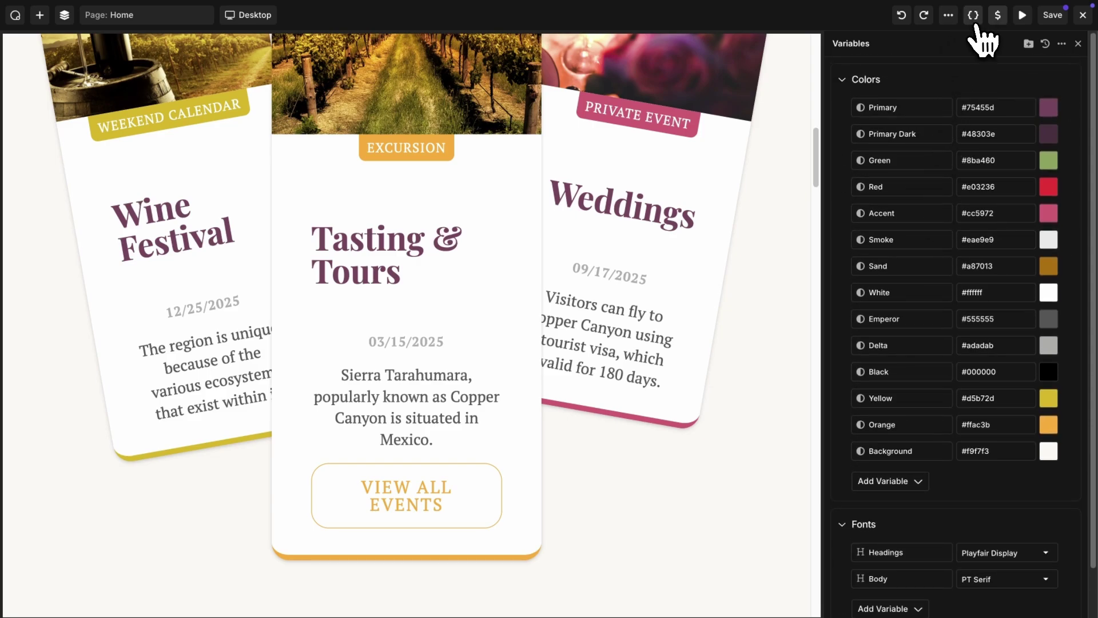
pyautogui.click(973, 15)
pyautogui.scroll(-1, 986, 154)
pyautogui.scroll(-4, 993, 177)
pyautogui.scroll(-4, 996, 179)
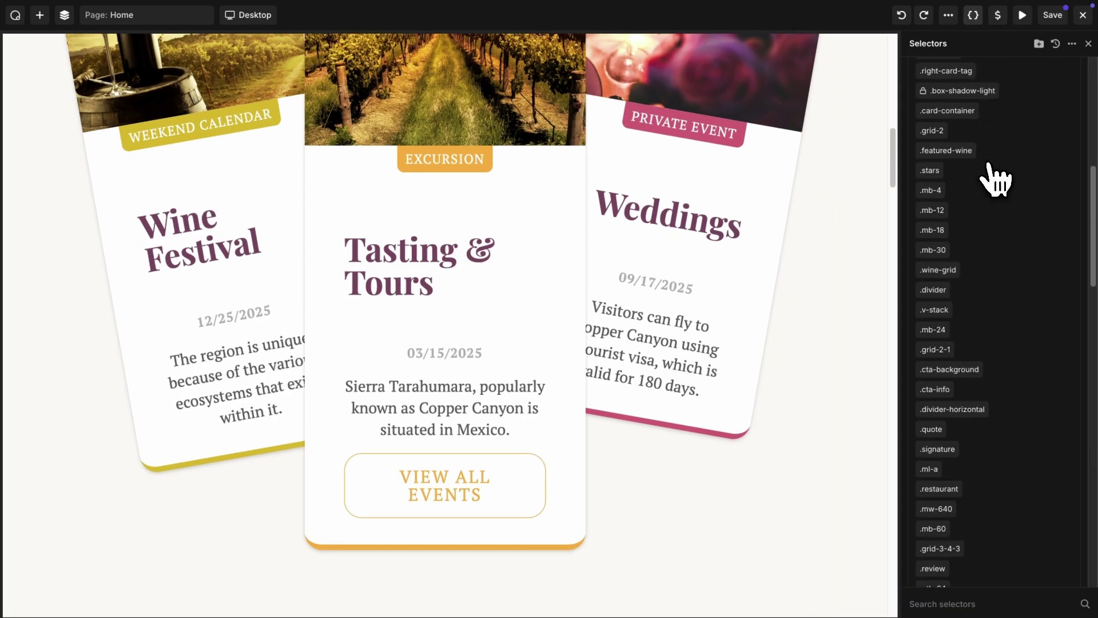
pyautogui.scroll(-4, 995, 179)
pyautogui.scroll(-3, 996, 180)
pyautogui.scroll(-3, 997, 181)
pyautogui.scroll(-5, 998, 182)
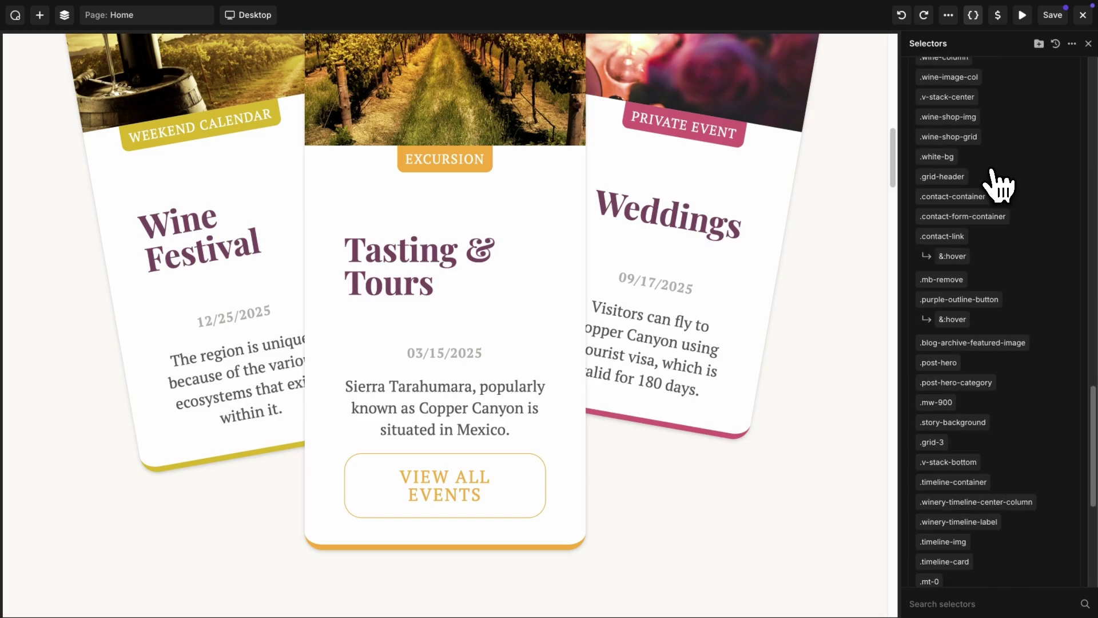
pyautogui.scroll(-4, 998, 183)
pyautogui.scroll(-2, 999, 183)
pyautogui.click(995, 175)
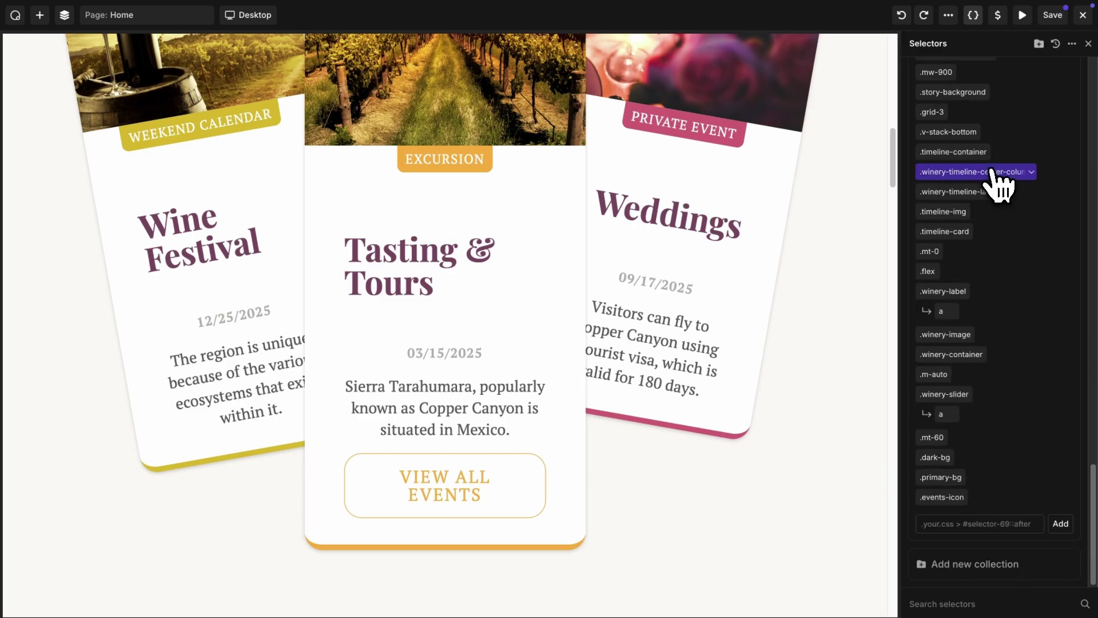
pyautogui.scroll(-5, 678, 524)
pyautogui.scroll(-2, 657, 544)
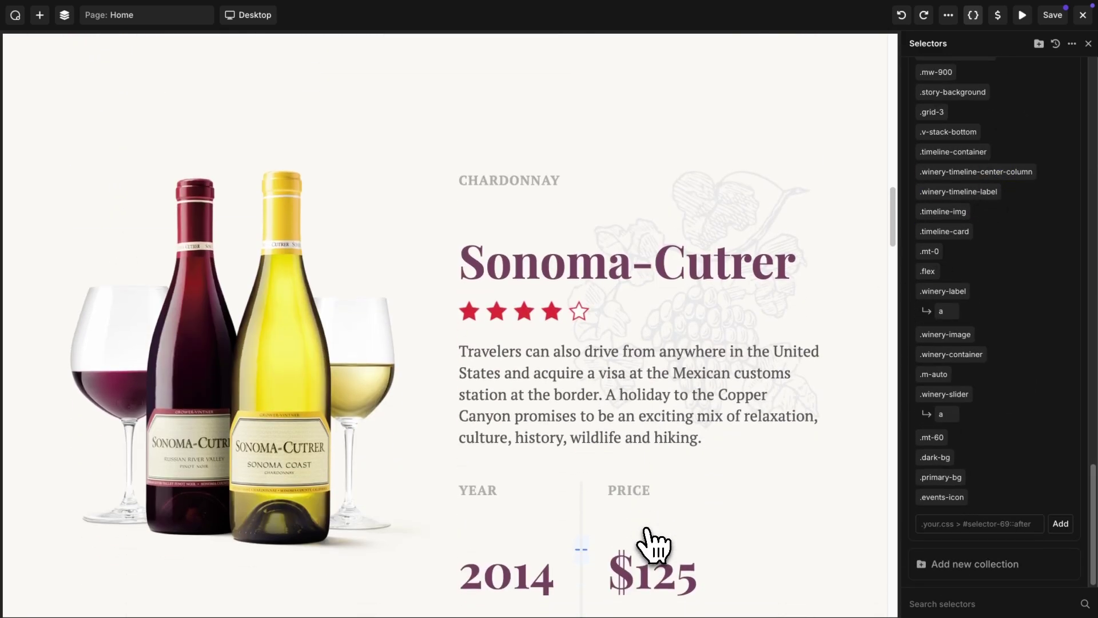
pyautogui.scroll(-3, 654, 543)
pyautogui.scroll(-5, 655, 542)
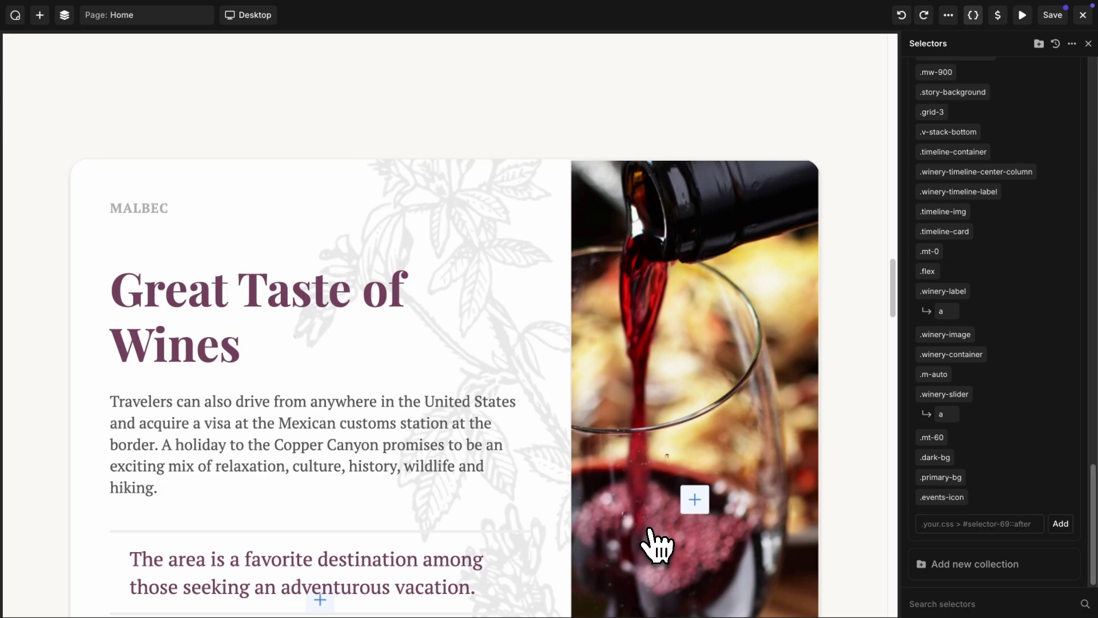
pyautogui.click(650, 530)
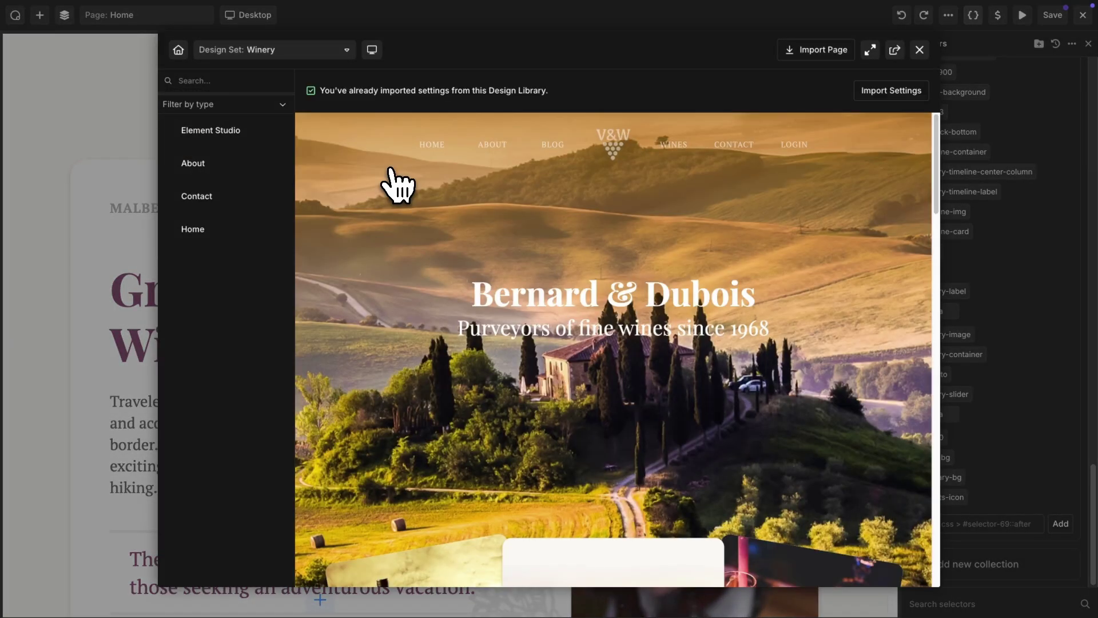
# Step: Preview the Winery set's About, Contact and Home pages, then go to the WordPress dashboard
pyautogui.click(216, 173)
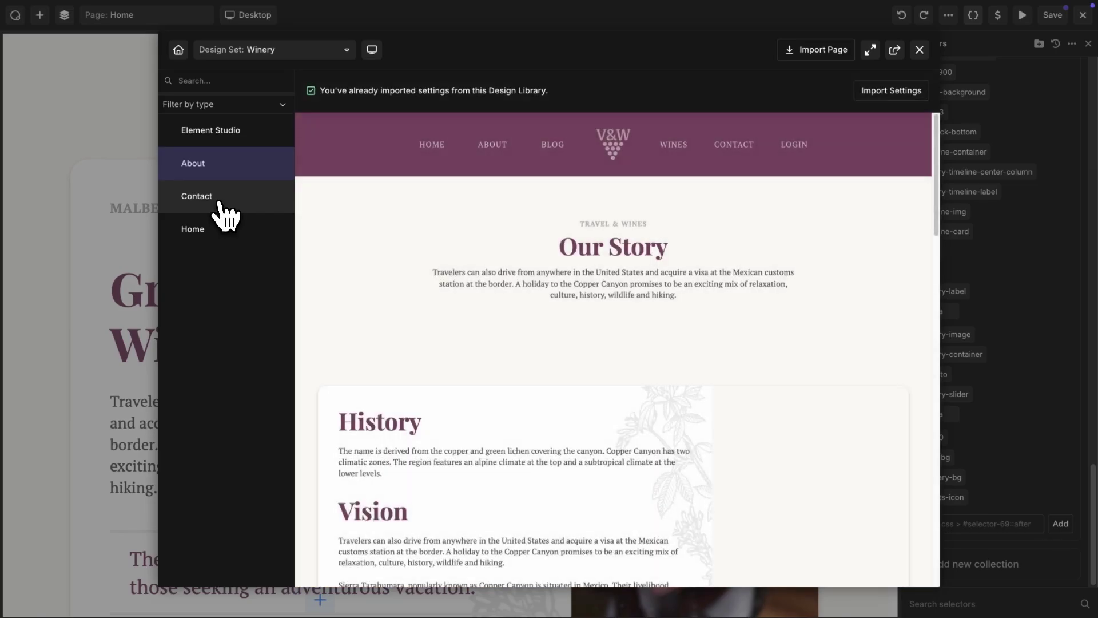
pyautogui.click(220, 206)
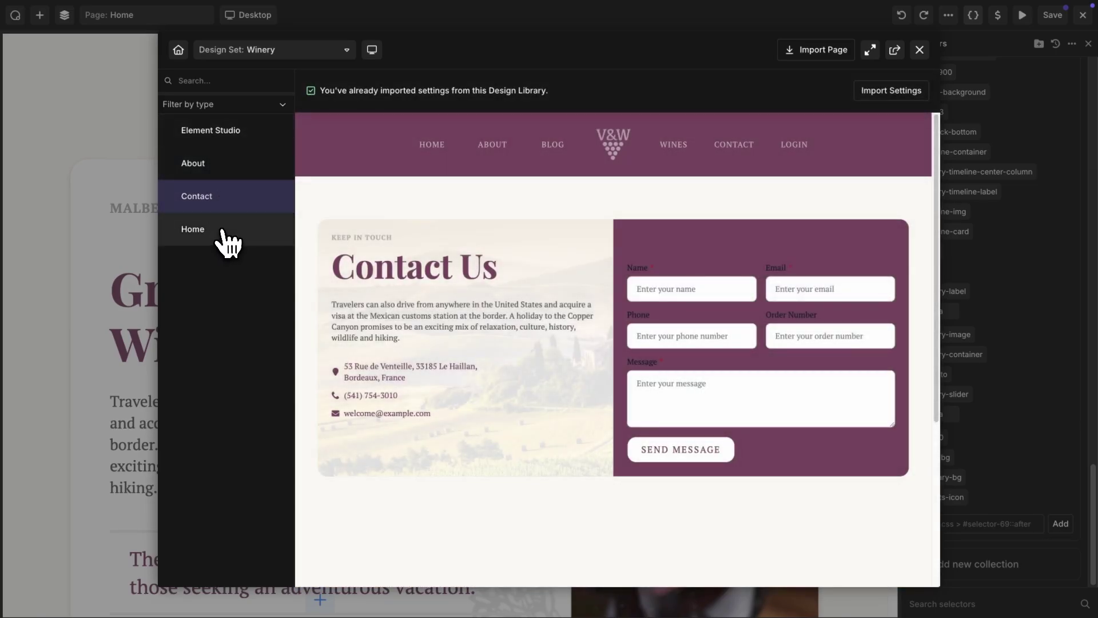
pyautogui.click(225, 231)
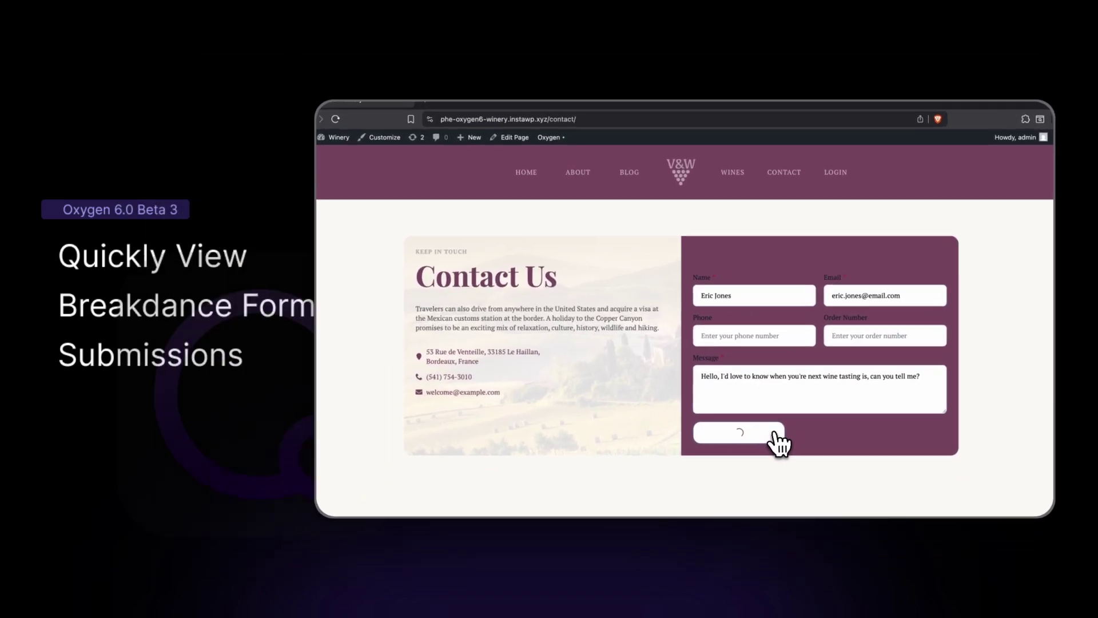
pyautogui.moveTo(55, 66)
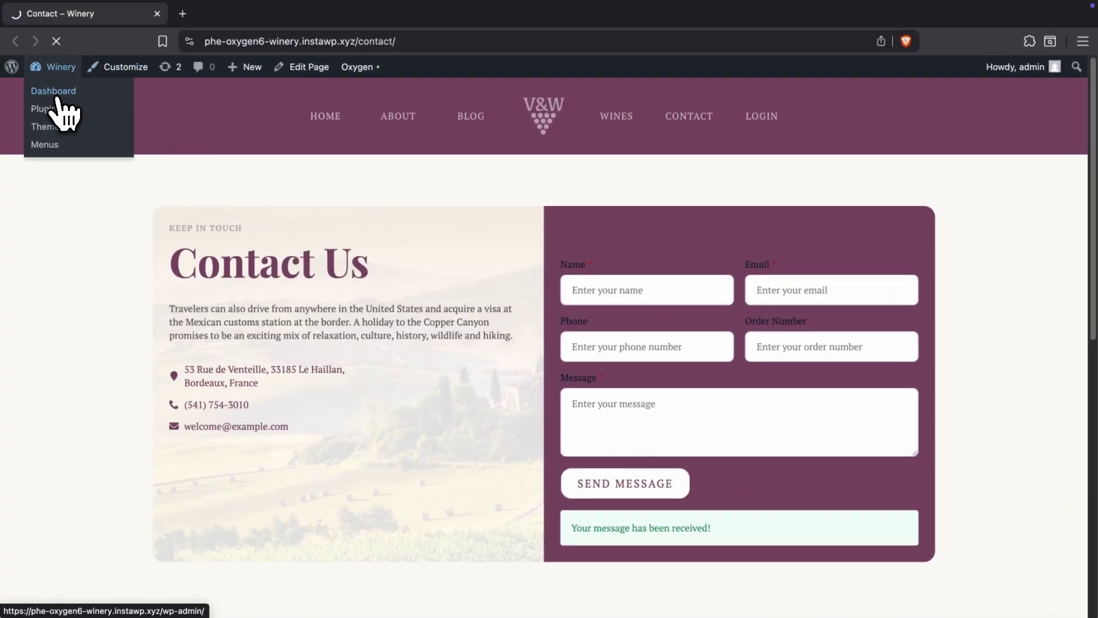
pyautogui.click(56, 92)
pyautogui.moveTo(41, 532)
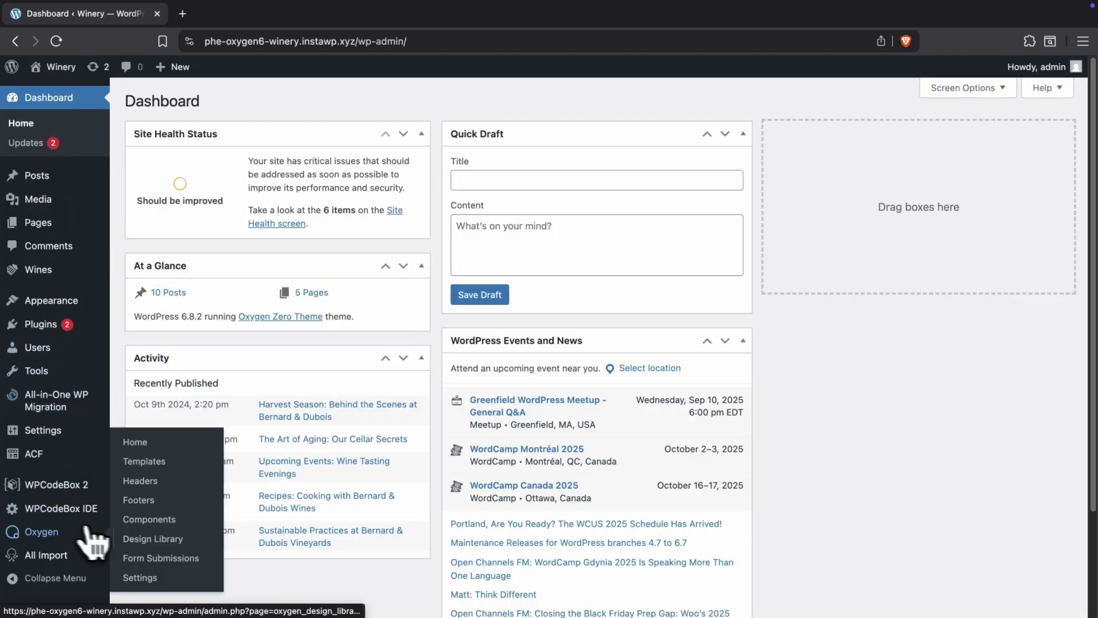
pyautogui.click(158, 558)
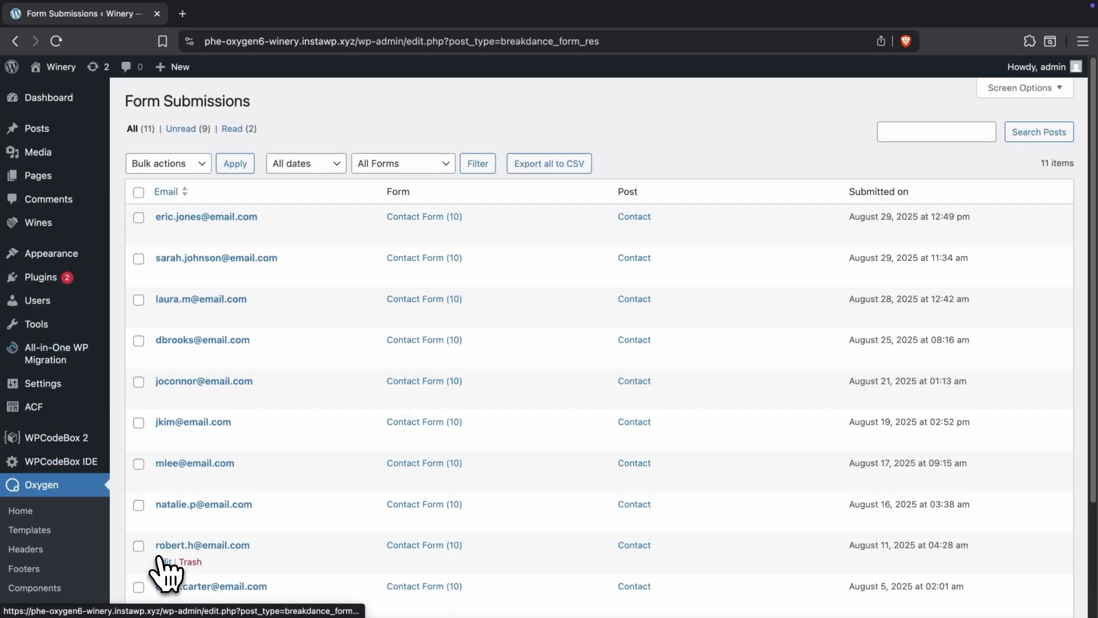
pyautogui.click(219, 218)
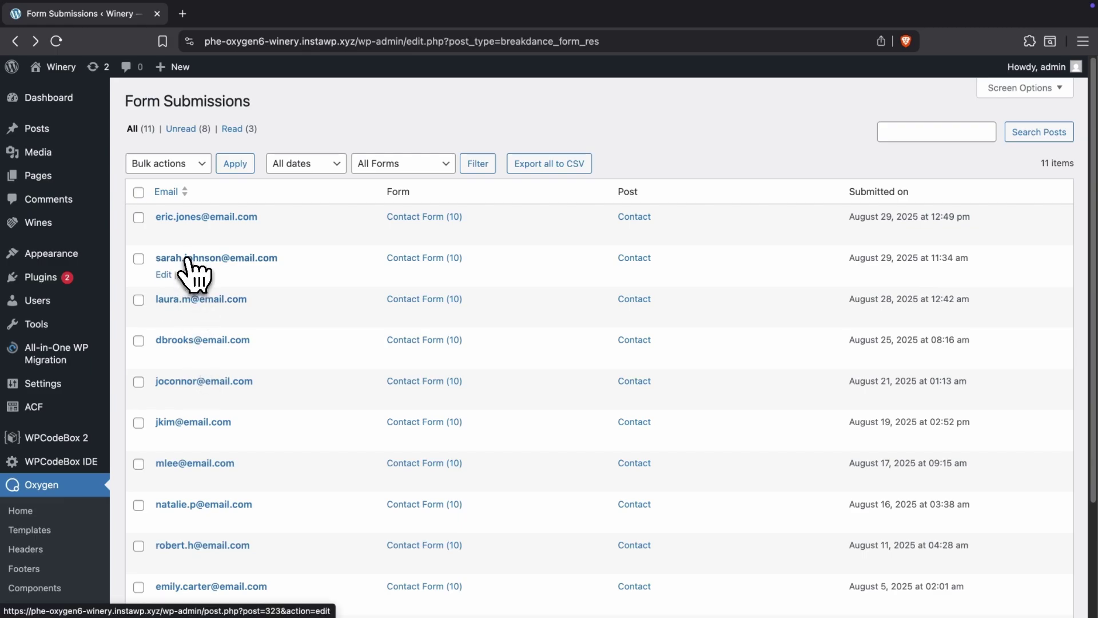
pyautogui.click(191, 261)
pyautogui.click(309, 483)
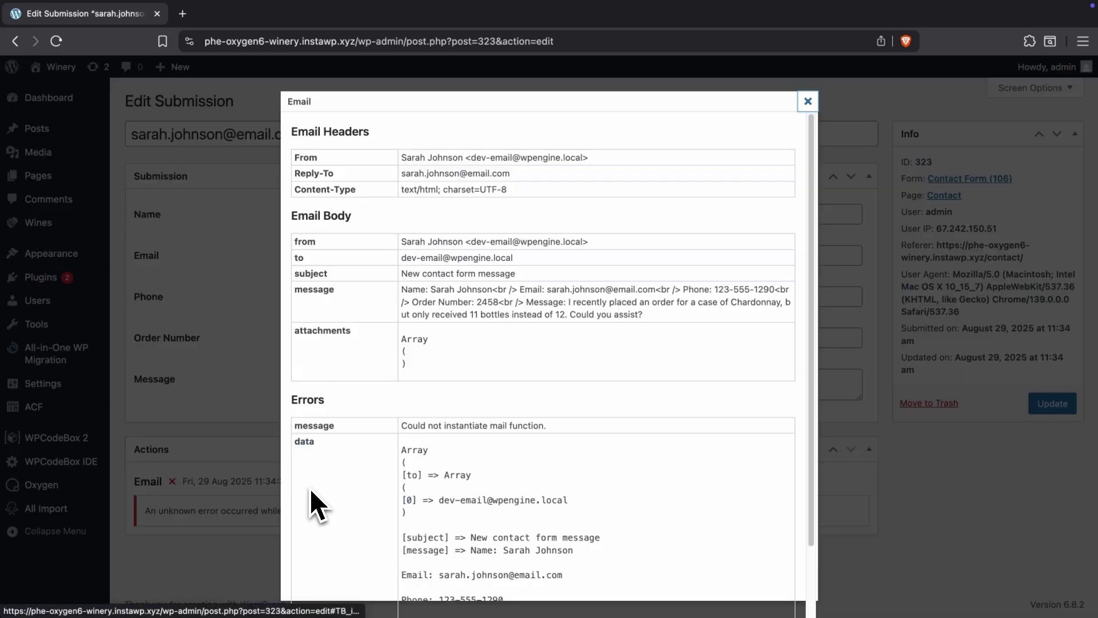
pyautogui.scroll(-1, 310, 488)
pyautogui.moveTo(407, 394); pyautogui.dragTo(584, 401)
pyautogui.click(585, 402)
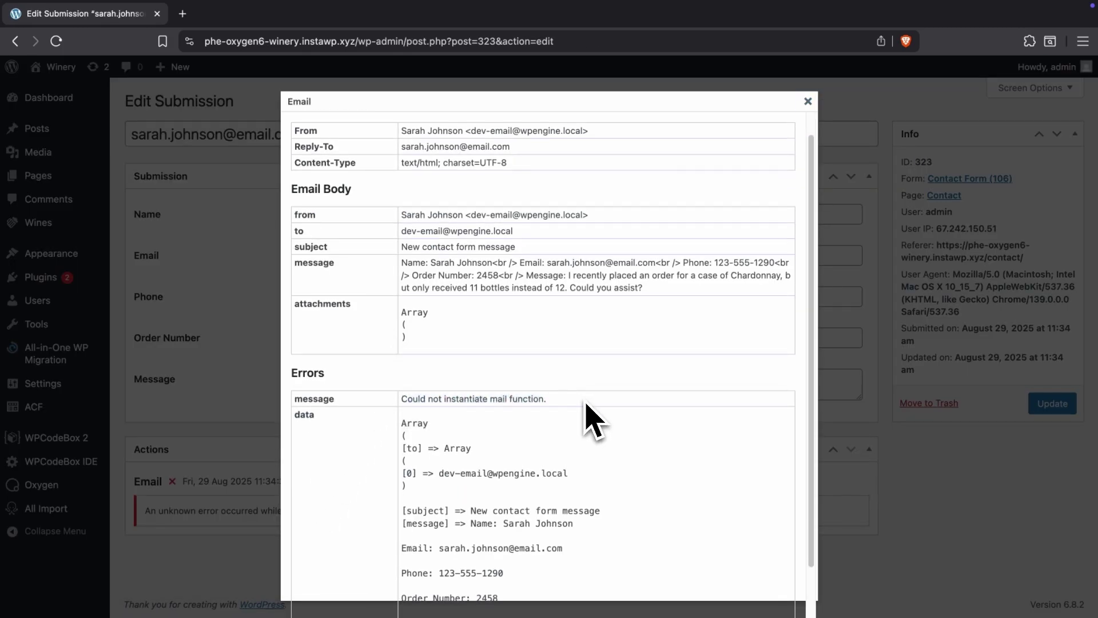